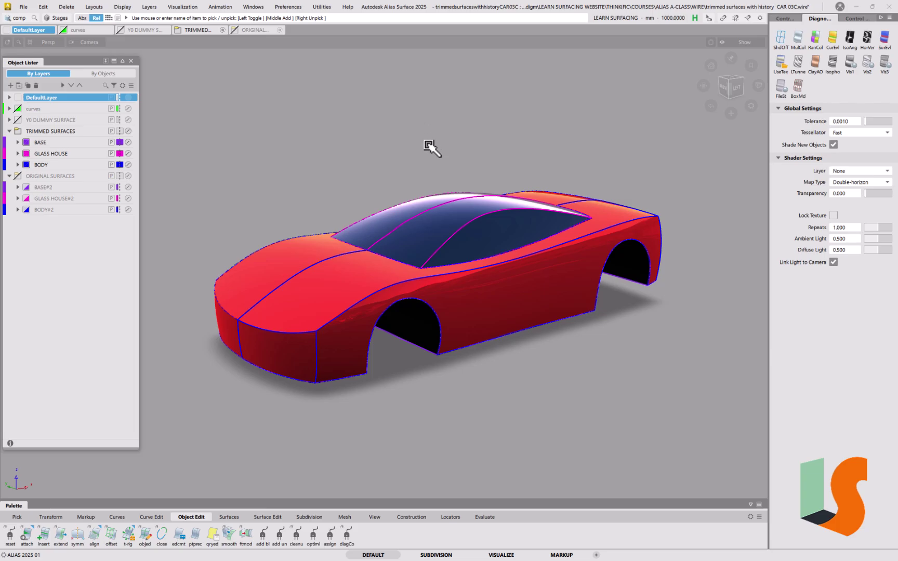
Step: Pick the trimmed body side surface and display its CVs and hulls
{"action": "left_click_drag", "start_coordinate": [463, 285], "coordinate": [493, 249], "text": "alt+shift"}
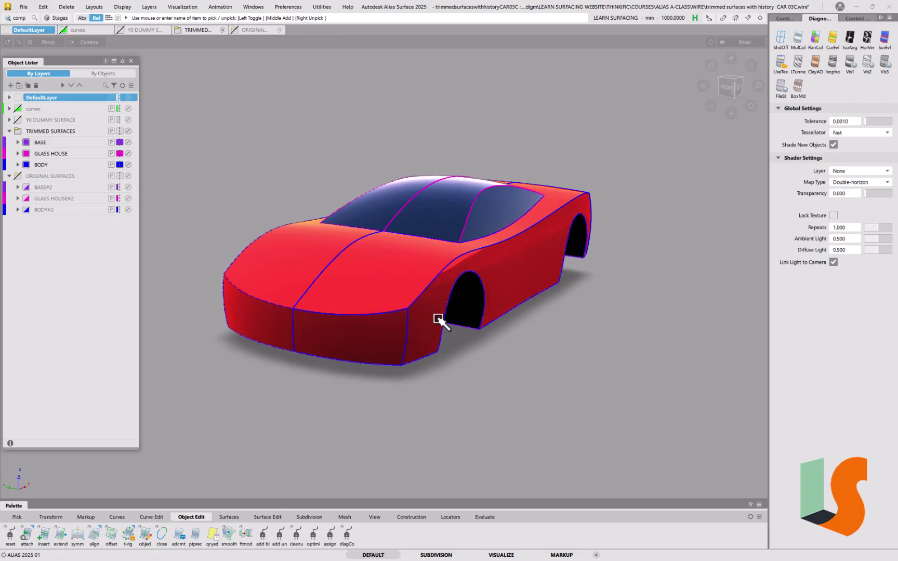
{"action": "left_click_drag", "start_coordinate": [508, 308], "coordinate": [501, 284], "text": "ctrl+shift"}
{"action": "left_click", "coordinate": [501, 285]}
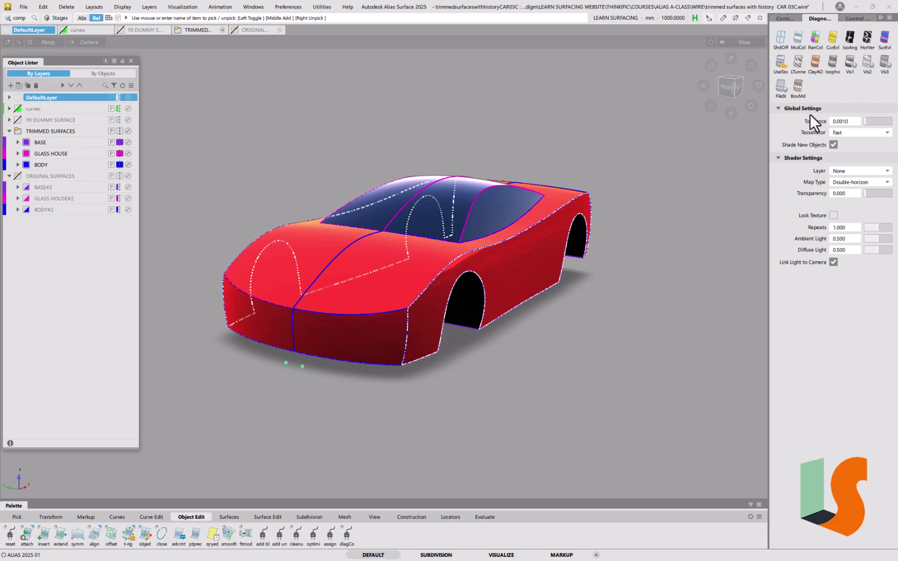
{"action": "left_click", "coordinate": [785, 19]}
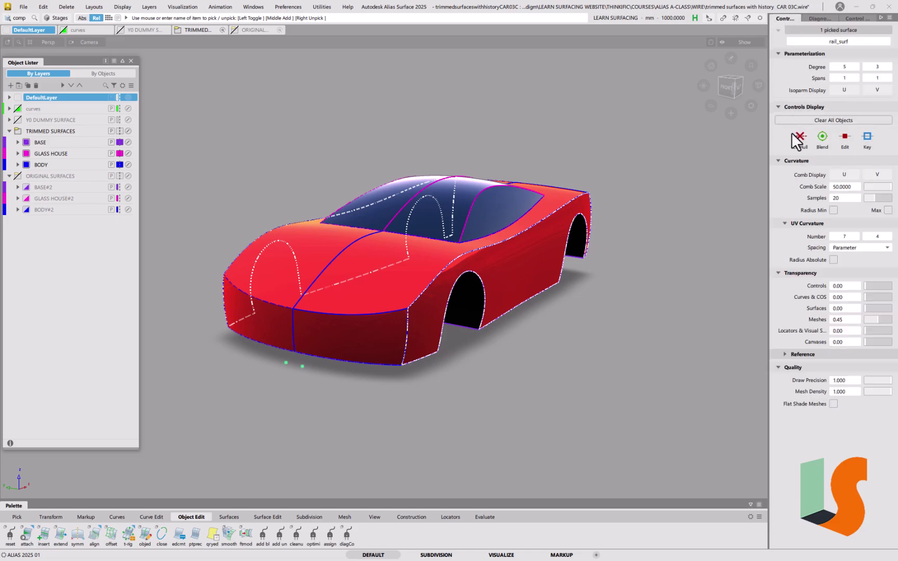
{"action": "left_click", "coordinate": [798, 142]}
{"action": "left_click", "coordinate": [573, 301]}
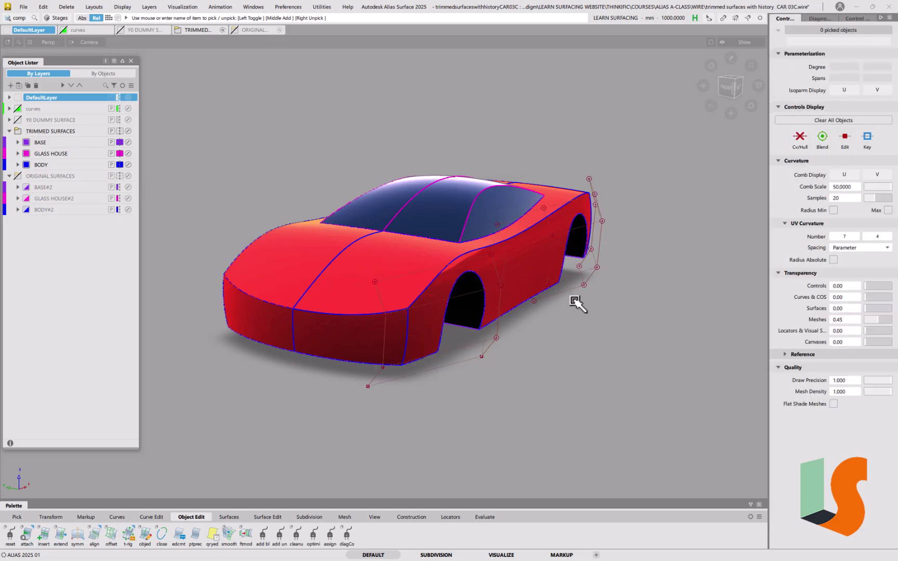
Step: Move CV rows of the body side surface with the Transform CV tool to reshape the side and its trimmed edges
{"action": "key", "text": "ctrl+shift+m"}
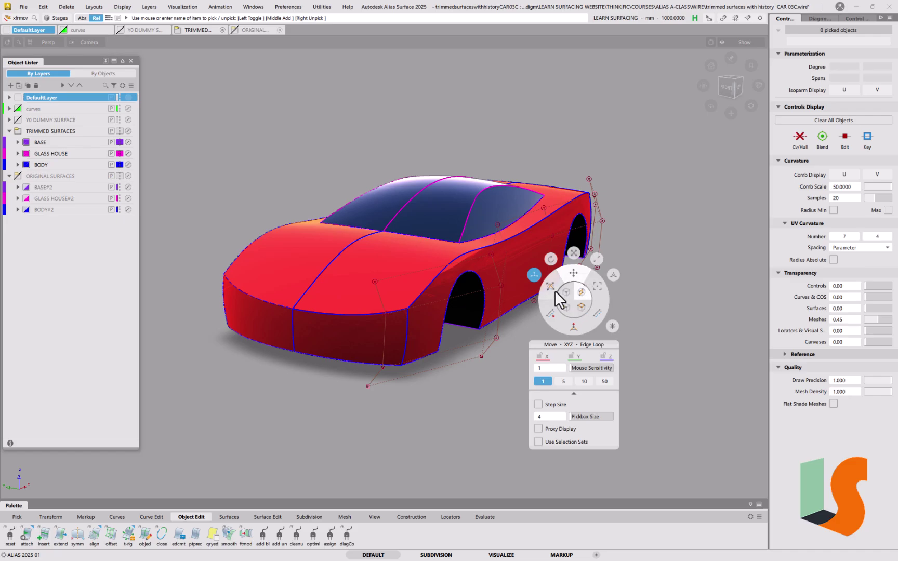
{"action": "left_click", "coordinate": [499, 277]}
{"action": "left_click_drag", "start_coordinate": [657, 349], "coordinate": [623, 357]}
{"action": "left_click_drag", "start_coordinate": [623, 356], "coordinate": [440, 352], "text": "ctrl+shift"}
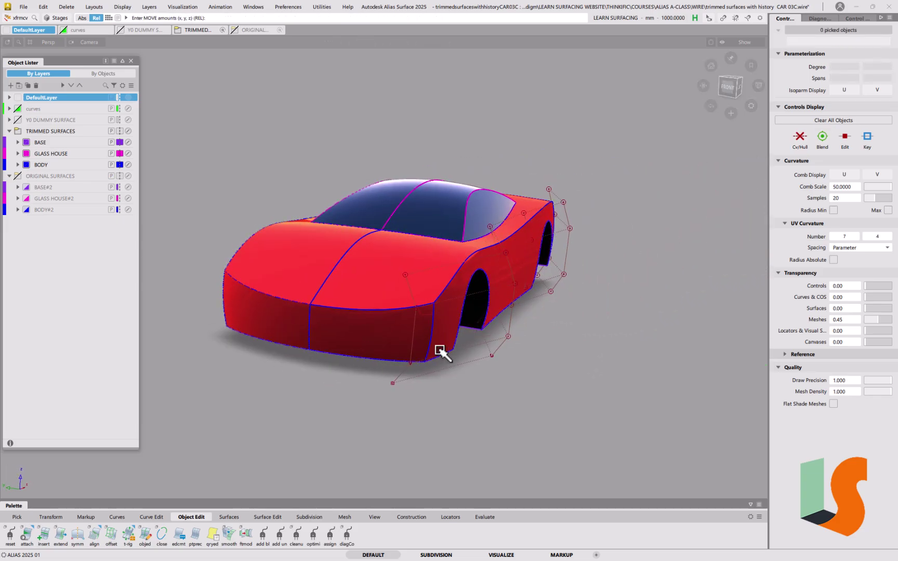
{"action": "left_click", "coordinate": [414, 344]}
{"action": "mouse_move", "coordinate": [595, 401]}
{"action": "left_mouse_down"}
{"action": "mouse_move", "coordinate": [581, 407]}
{"action": "mouse_move", "coordinate": [586, 398]}
{"action": "left_mouse_up"}
{"action": "left_click_drag", "start_coordinate": [567, 291], "coordinate": [451, 303], "text": "alt+shift"}
{"action": "mouse_move", "coordinate": [532, 314]}
{"action": "left_mouse_down", "text": "alt+shift"}
{"action": "mouse_move", "coordinate": [561, 330]}
{"action": "mouse_move", "coordinate": [531, 326]}
{"action": "left_mouse_up", "text": "alt+shift"}
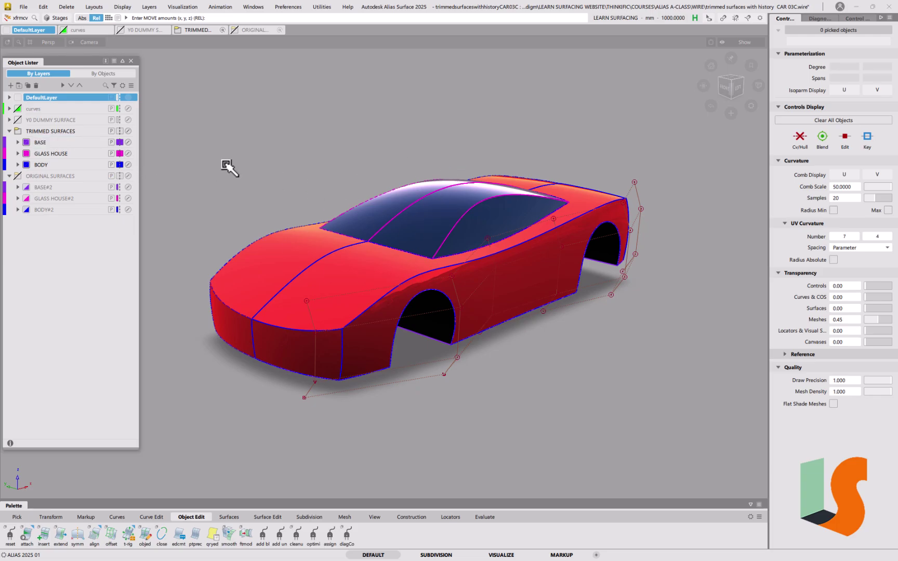
Step: Turn off symmetry for the BASE, GLASS HOUSE and BODY layers of the trimmed surfaces
{"action": "left_click", "coordinate": [119, 153]}
{"action": "left_click", "coordinate": [119, 164]}
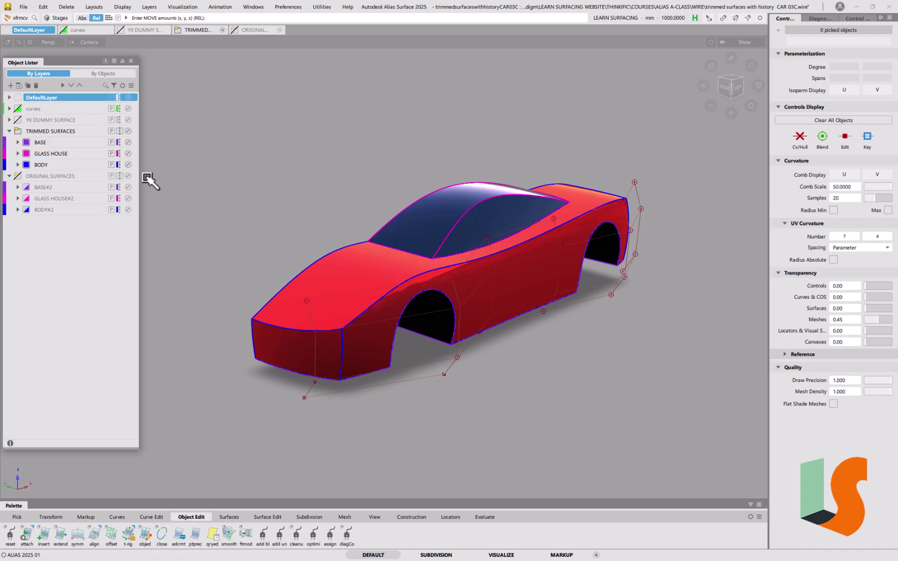
{"action": "left_click", "coordinate": [119, 164]}
{"action": "left_click", "coordinate": [119, 164]}
Step: Hide the TRIMMED SURFACES folder and show the ORIGINAL SURFACES folder
{"action": "left_click", "coordinate": [17, 131]}
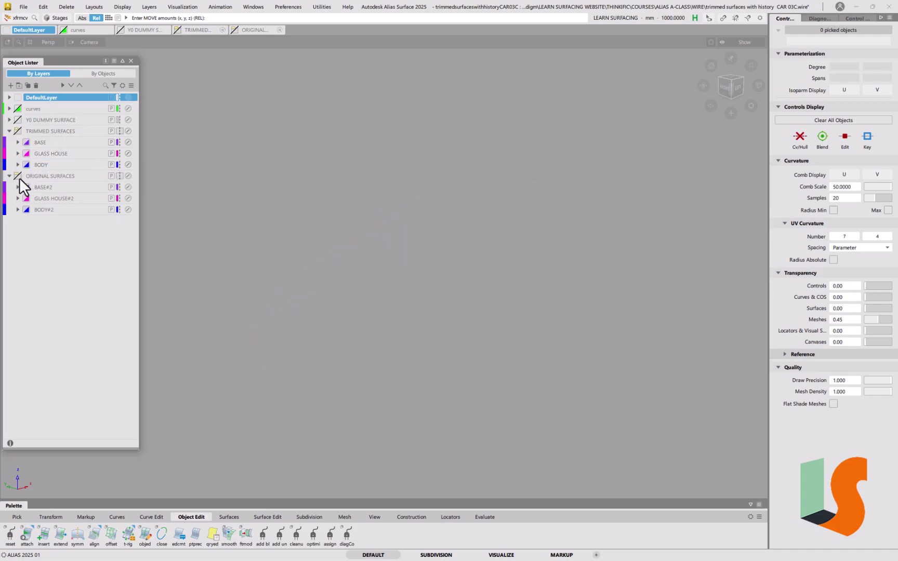
{"action": "left_click", "coordinate": [19, 177]}
{"action": "left_click_drag", "start_coordinate": [341, 290], "coordinate": [364, 250], "text": "alt+shift"}
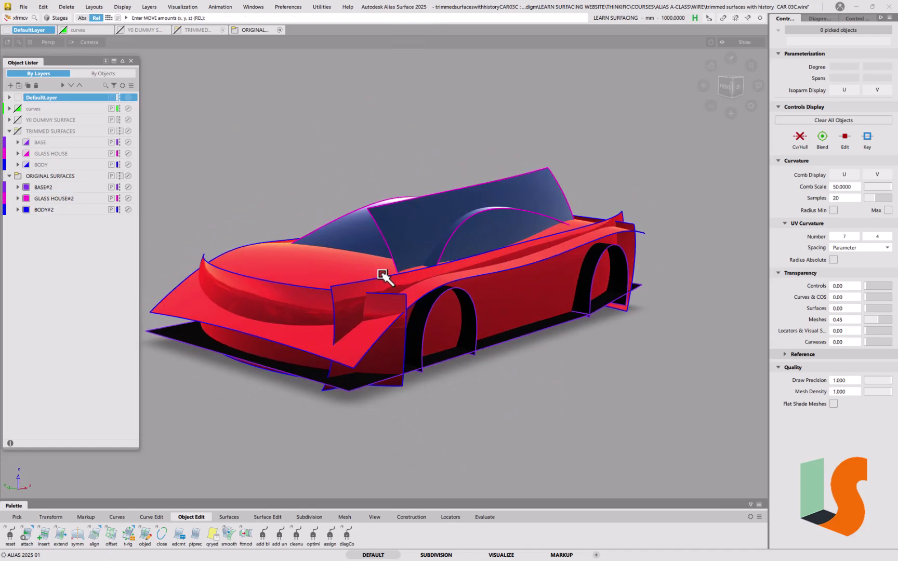
Step: Pick the original front surface and examine in wireframe how it extends across the car's centreline
{"action": "left_click_drag", "start_coordinate": [290, 361], "coordinate": [275, 328], "text": "ctrl+shift"}
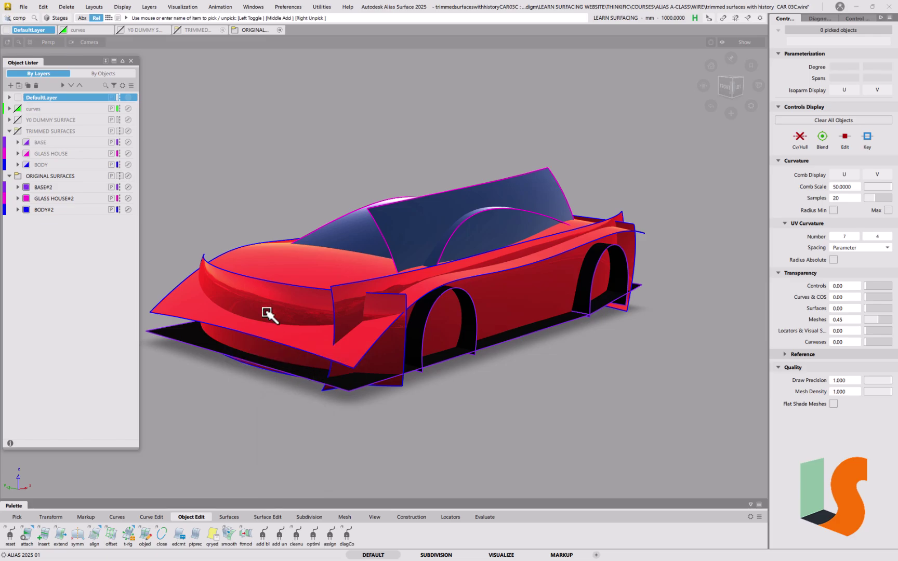
{"action": "left_click", "coordinate": [270, 295]}
{"action": "left_click_drag", "start_coordinate": [349, 305], "coordinate": [301, 282], "text": "alt+shift"}
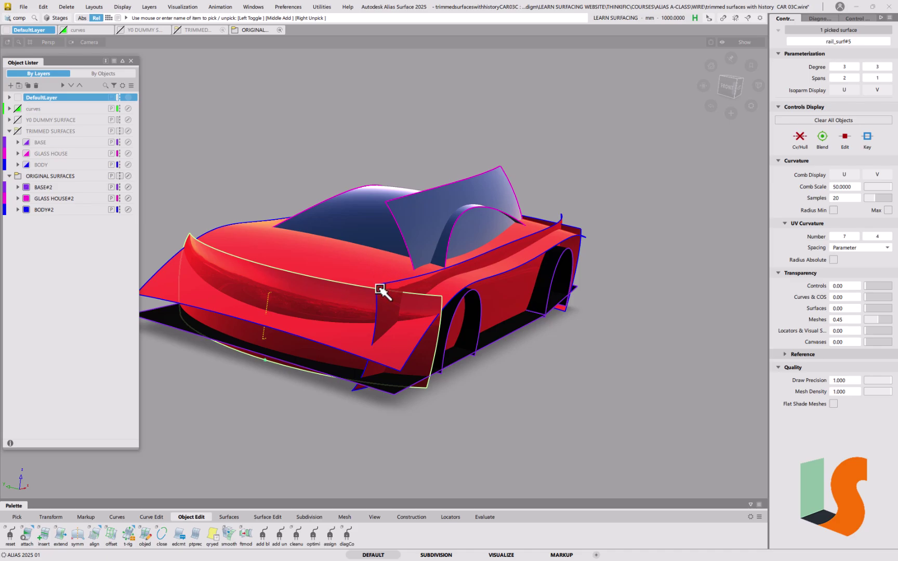
{"action": "mouse_move", "coordinate": [445, 354]}
{"action": "left_mouse_down", "text": "alt+shift"}
{"action": "mouse_move", "coordinate": [390, 347]}
{"action": "mouse_move", "coordinate": [391, 337]}
{"action": "left_mouse_up", "text": "alt+shift"}
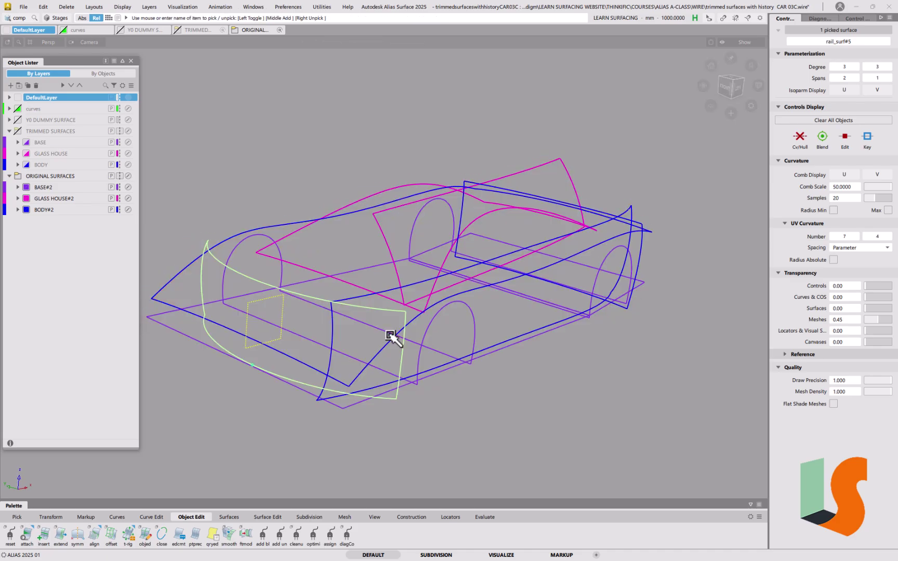
{"action": "left_click_drag", "start_coordinate": [418, 398], "coordinate": [408, 292], "text": "ctrl+shift"}
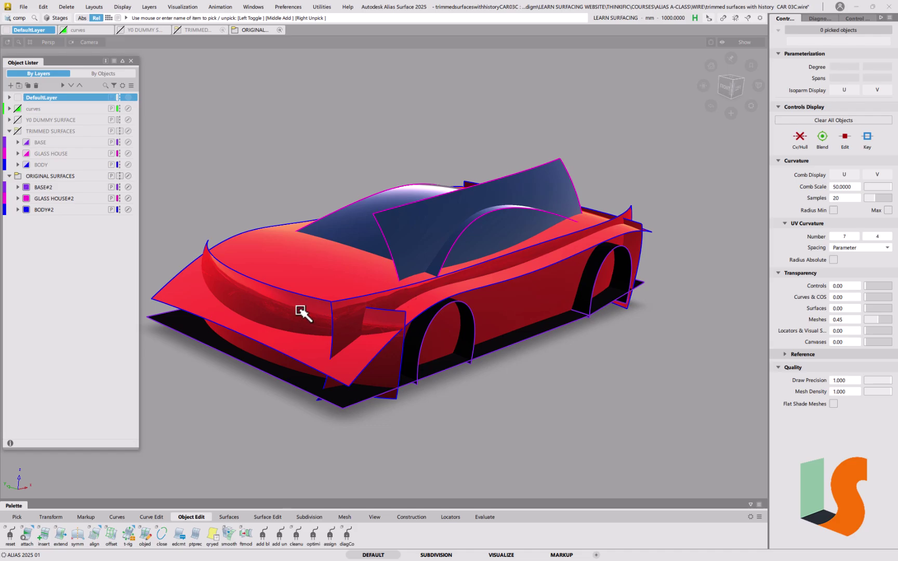
Step: Pick the front, main body, roof and rear surfaces to examine which ones cross the centreline, and clear the selection
{"action": "left_click_drag", "start_coordinate": [253, 323], "coordinate": [182, 264], "text": "ctrl+shift"}
{"action": "left_click", "coordinate": [183, 274]}
{"action": "left_click", "coordinate": [216, 257]}
{"action": "left_click", "coordinate": [349, 212]}
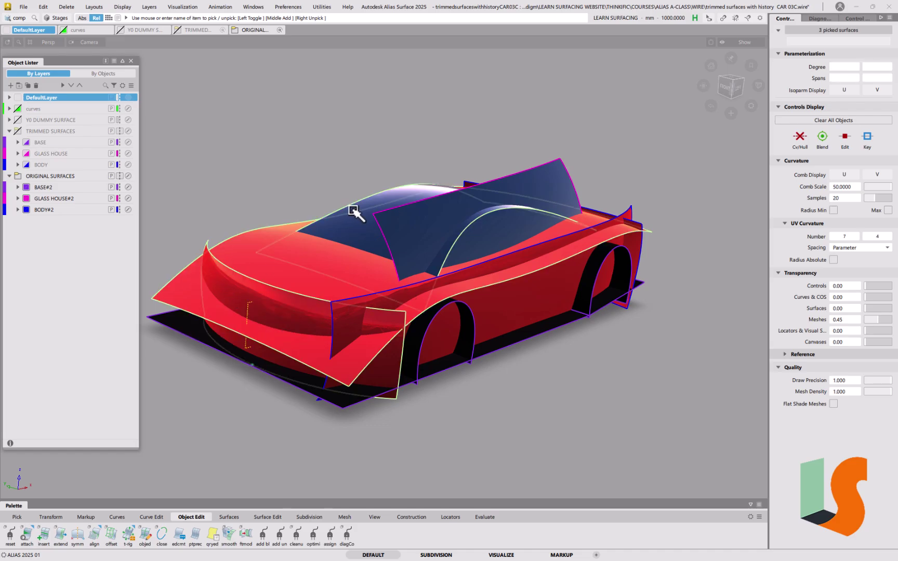
{"action": "right_click_drag", "start_coordinate": [349, 212], "coordinate": [339, 308], "text": "ctrl+shift"}
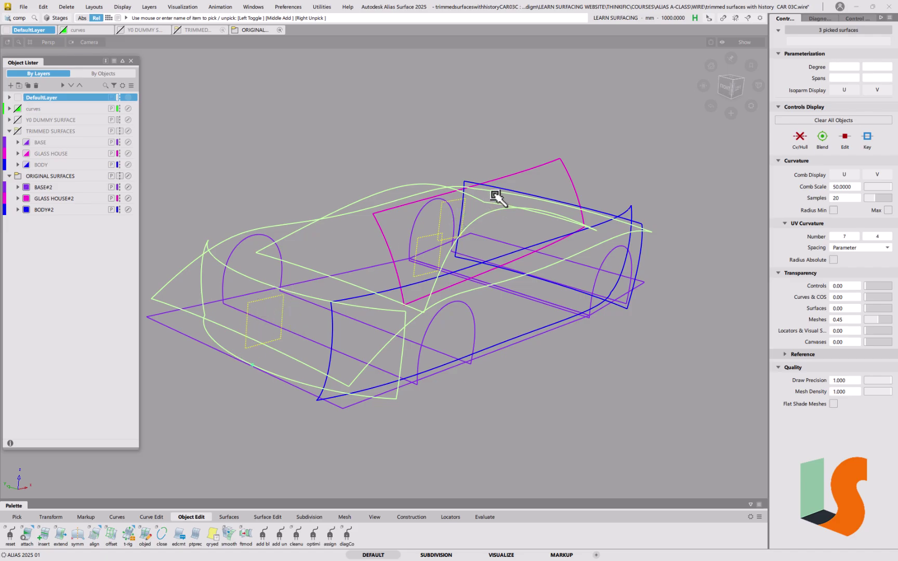
{"action": "left_click", "coordinate": [468, 183]}
{"action": "mouse_move", "coordinate": [558, 242]}
{"action": "left_mouse_down", "text": "alt+shift"}
{"action": "mouse_move", "coordinate": [479, 262]}
{"action": "mouse_move", "coordinate": [445, 262]}
{"action": "mouse_move", "coordinate": [429, 250]}
{"action": "mouse_move", "coordinate": [461, 245]}
{"action": "left_mouse_up", "text": "alt+shift"}
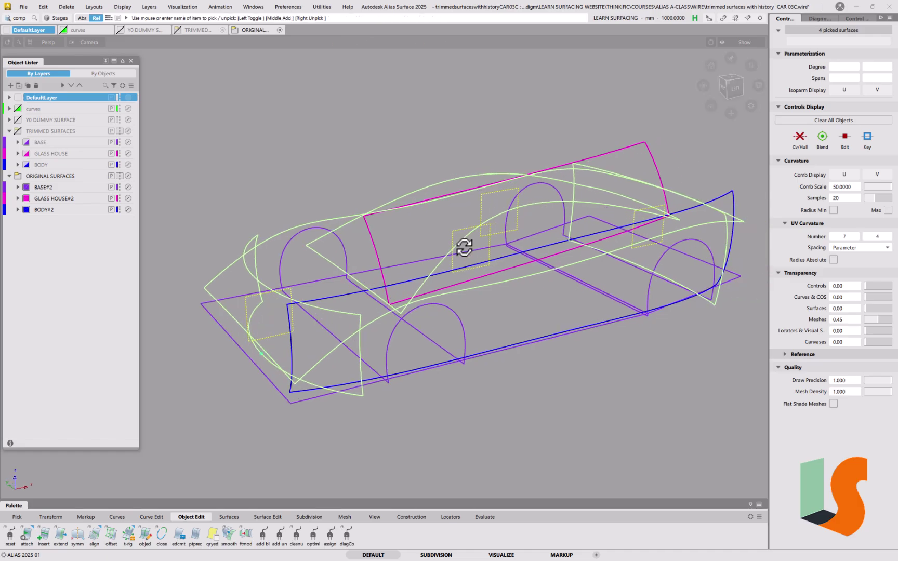
{"action": "left_click_drag", "start_coordinate": [581, 227], "coordinate": [445, 311], "text": "alt+shift"}
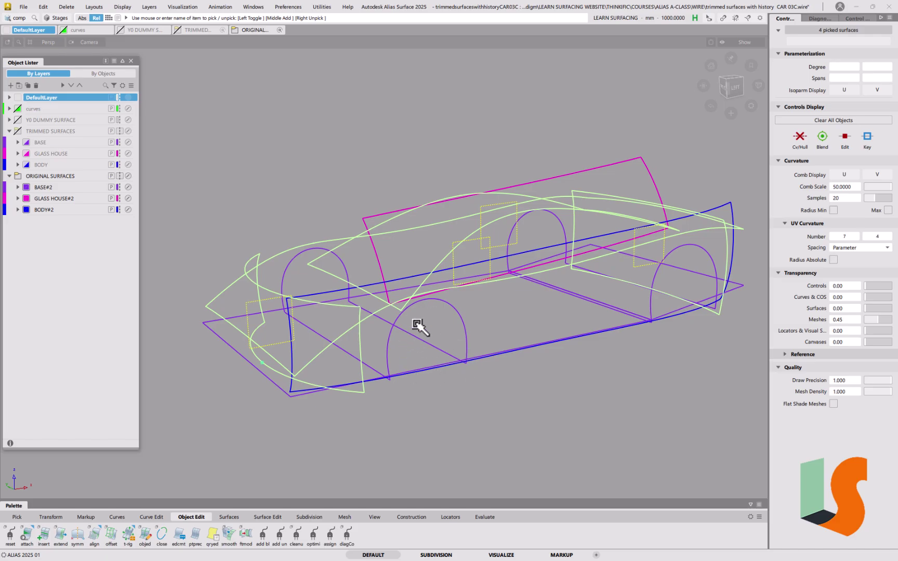
{"action": "key", "text": "F9"}
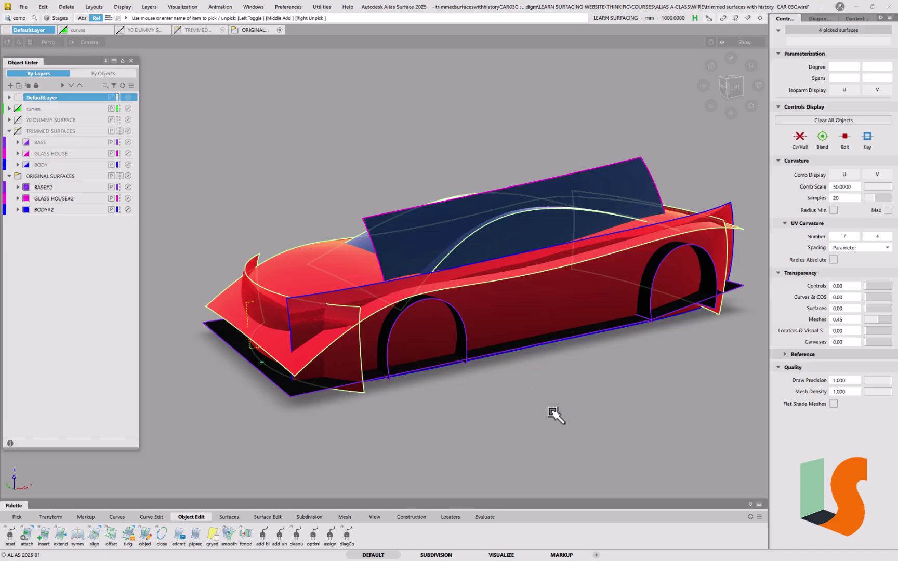
{"action": "left_click", "coordinate": [556, 418]}
Step: Show the Y0 DUMMY SURFACE layer and display the model in wireframe
{"action": "mouse_move", "coordinate": [416, 320]}
{"action": "left_mouse_down", "text": "alt+shift"}
{"action": "mouse_move", "coordinate": [676, 334]}
{"action": "mouse_move", "coordinate": [647, 303]}
{"action": "mouse_move", "coordinate": [537, 344]}
{"action": "mouse_move", "coordinate": [502, 278]}
{"action": "mouse_move", "coordinate": [397, 321]}
{"action": "mouse_move", "coordinate": [411, 304]}
{"action": "mouse_move", "coordinate": [480, 327]}
{"action": "mouse_move", "coordinate": [449, 330]}
{"action": "mouse_move", "coordinate": [461, 311]}
{"action": "left_mouse_up", "text": "alt+shift"}
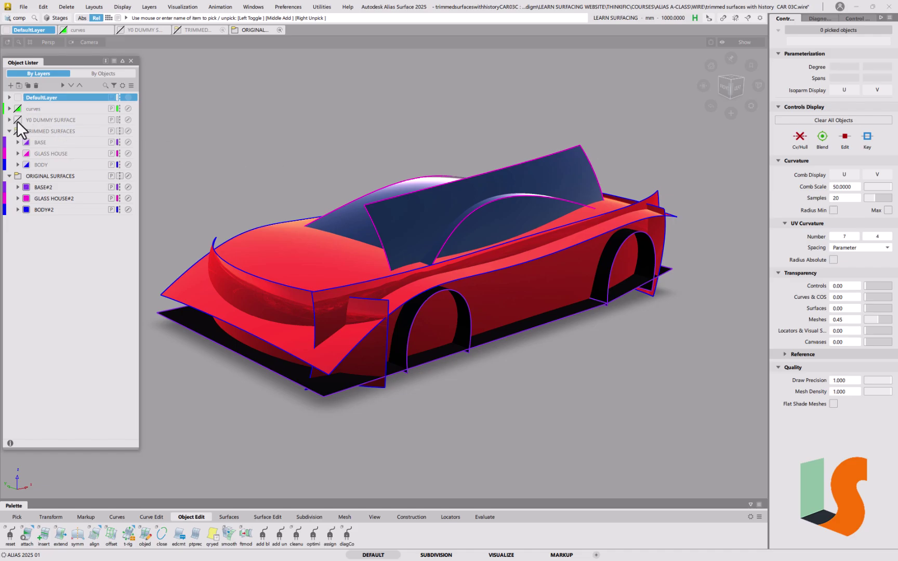
{"action": "left_click", "coordinate": [18, 120]}
{"action": "left_click_drag", "start_coordinate": [495, 344], "coordinate": [481, 316], "text": "alt+shift"}
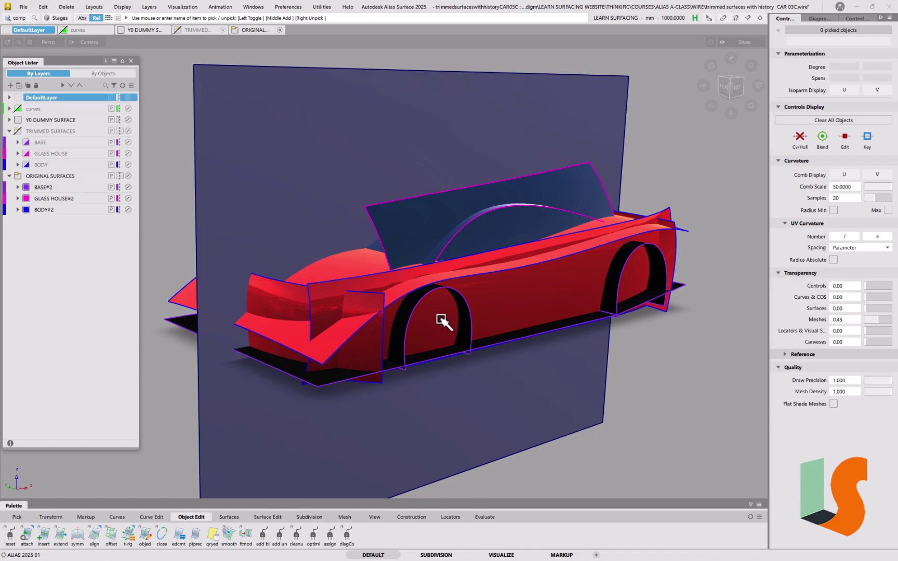
{"action": "key", "text": "alt+s"}
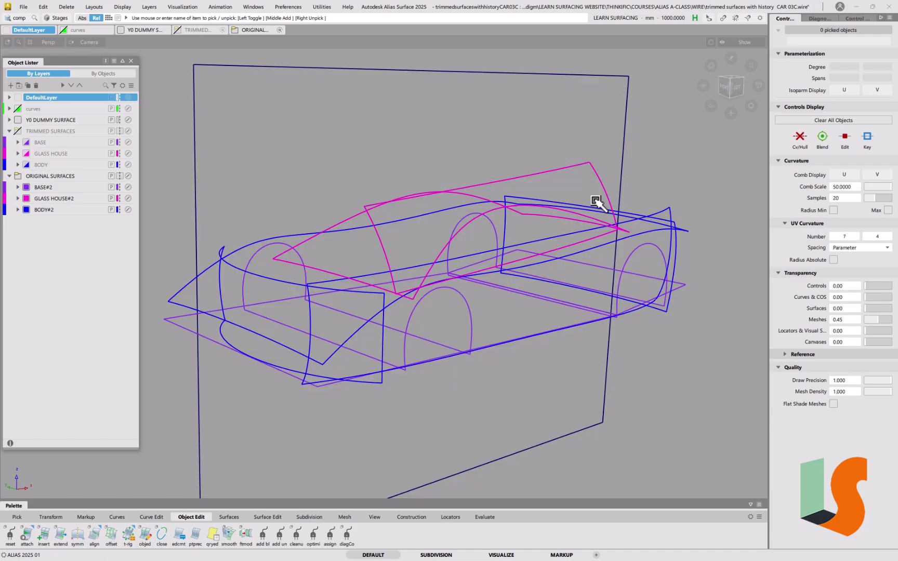
{"action": "left_click_drag", "start_coordinate": [431, 271], "coordinate": [393, 281], "text": "alt+shift"}
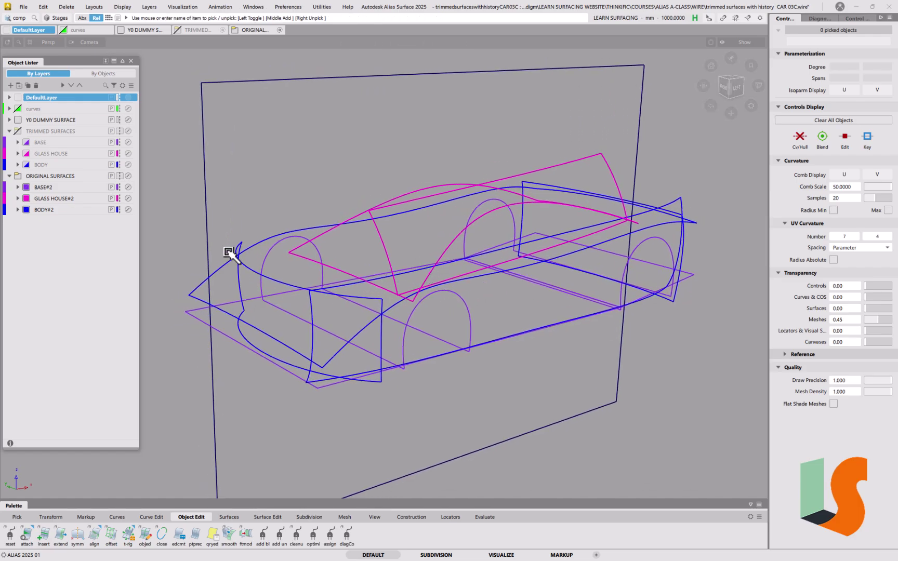
Step: Intersect all original car surfaces with the Y0 dummy plane, creating curves on both surfaces with history, and hide the dummy layer
{"action": "left_click_drag", "start_coordinate": [542, 339], "coordinate": [517, 351], "text": "ctrl+shift"}
{"action": "left_click_drag", "start_coordinate": [675, 145], "coordinate": [165, 446]}
{"action": "left_click", "coordinate": [207, 197]}
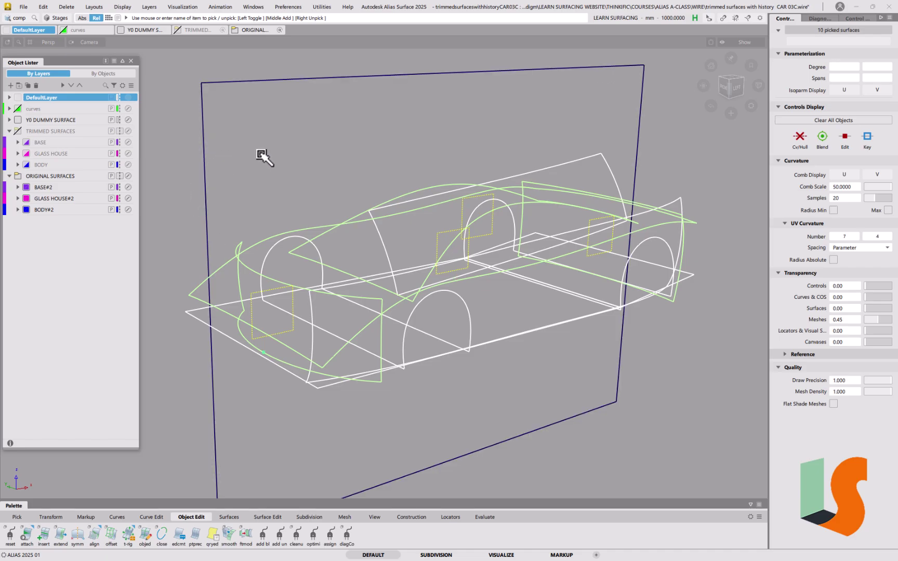
{"action": "left_click", "coordinate": [267, 517]}
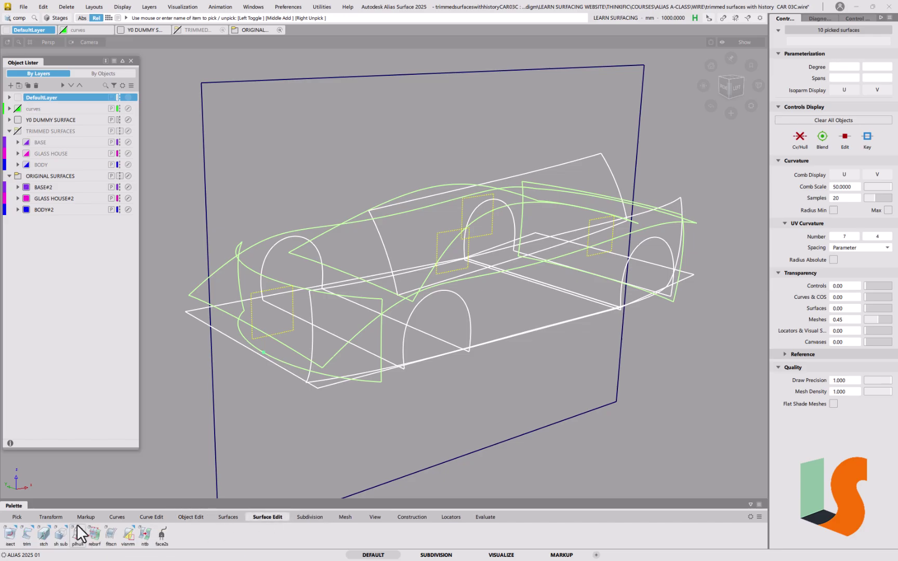
{"action": "double_click", "coordinate": [10, 535]}
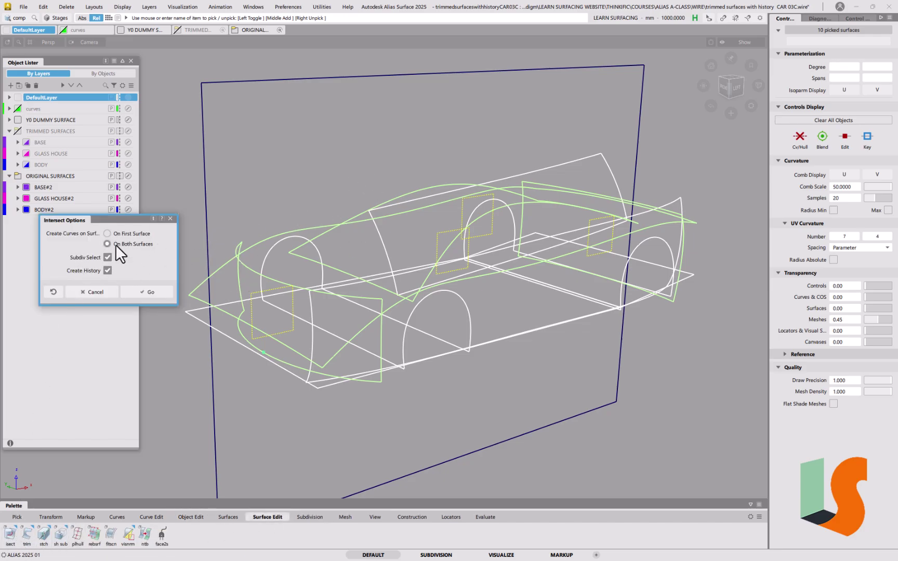
{"action": "left_click", "coordinate": [151, 292]}
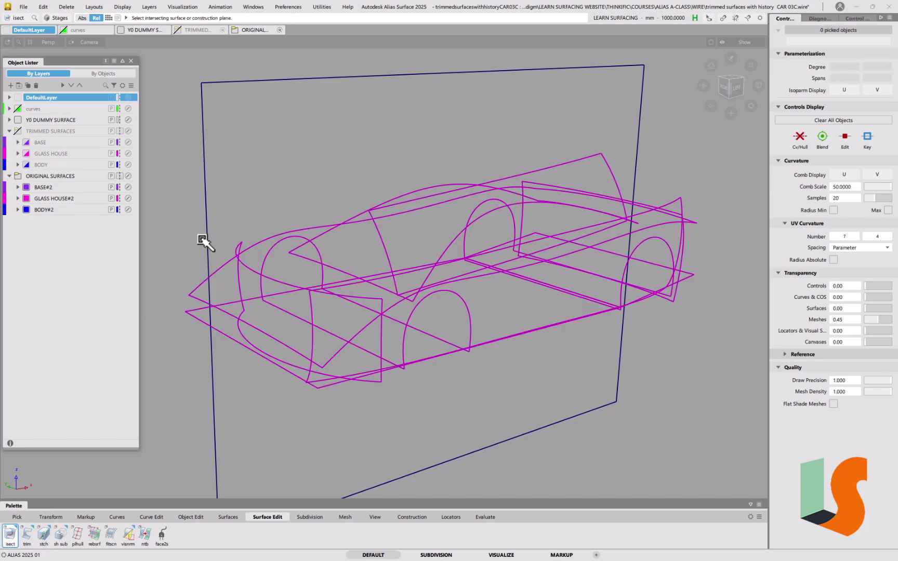
{"action": "left_click", "coordinate": [208, 211]}
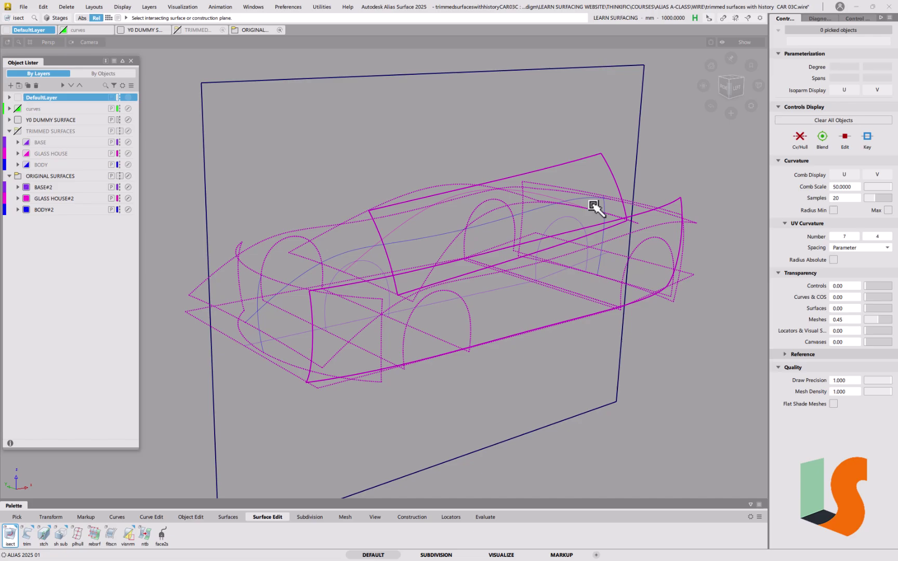
{"action": "left_click", "coordinate": [17, 122]}
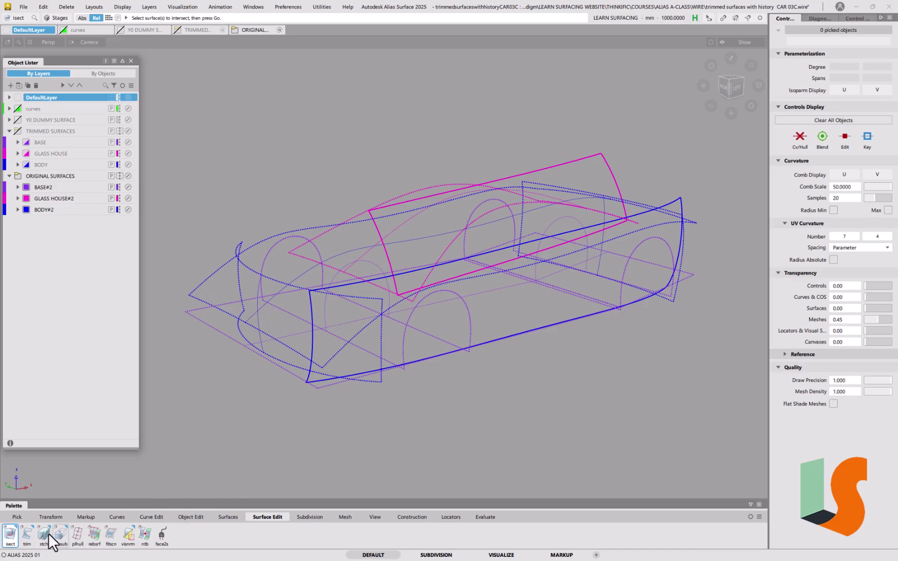
Step: Trim the main body surface at the centreline curve with 3D Trimming off, keeping the half beside the side surface
{"action": "left_click", "coordinate": [27, 534]}
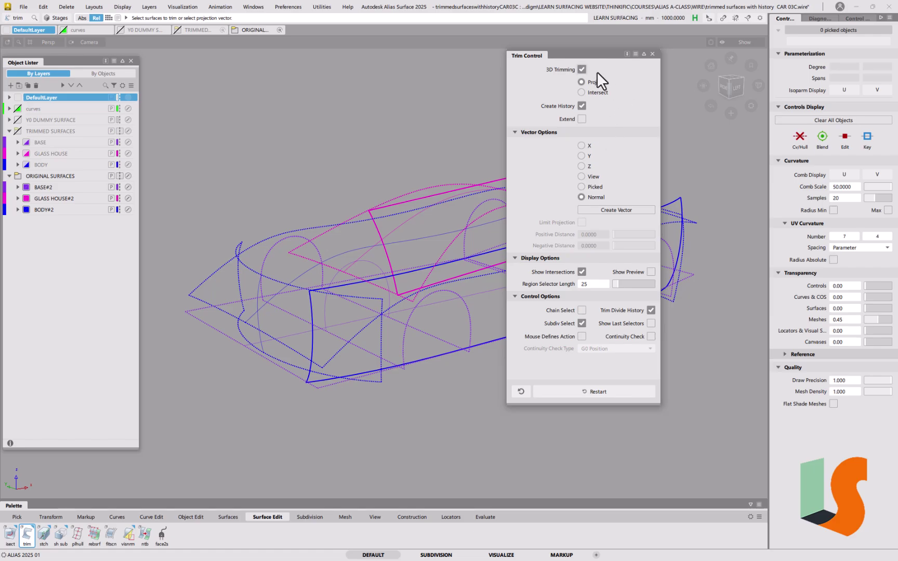
{"action": "left_click", "coordinate": [582, 69]}
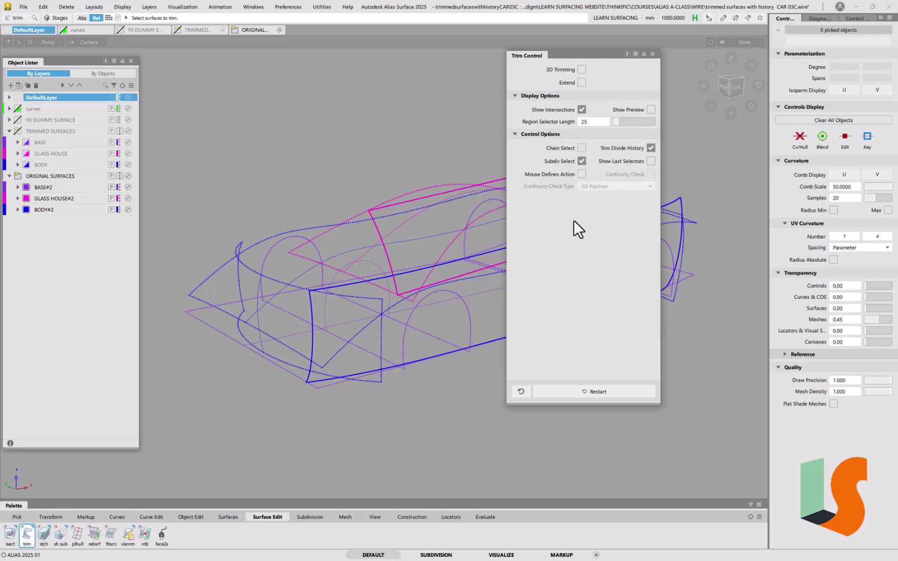
{"action": "left_click", "coordinate": [334, 358]}
{"action": "left_click", "coordinate": [331, 351]}
{"action": "key", "text": "space"}
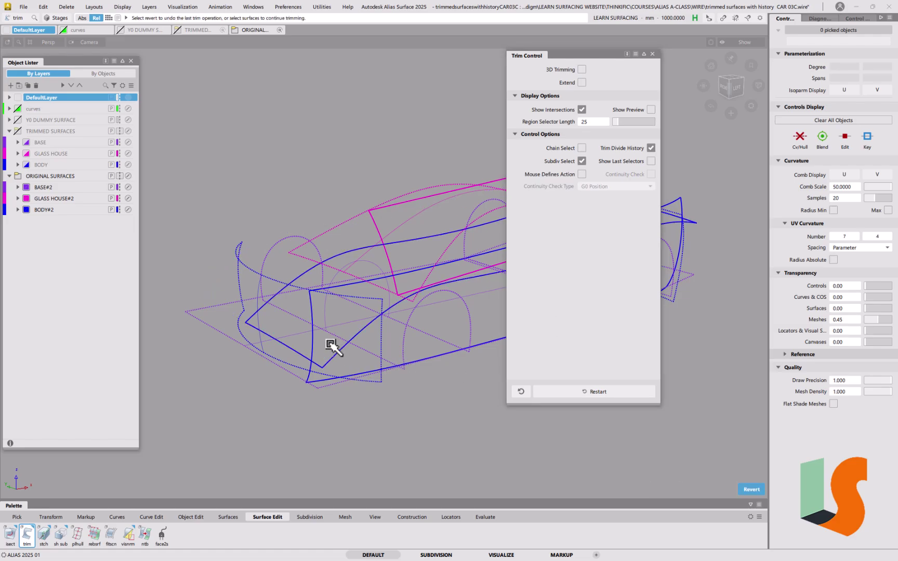
Step: Trim the base floor surface at the centreline curve, keeping the half beneath the side surface
{"action": "left_click", "coordinate": [291, 375]}
{"action": "right_click_drag", "start_coordinate": [364, 360], "coordinate": [421, 362], "text": "alt+shift"}
{"action": "middle_click_drag", "start_coordinate": [421, 362], "coordinate": [366, 376], "text": "alt+shift"}
{"action": "left_click", "coordinate": [428, 323]}
{"action": "key", "text": "space"}
{"action": "left_click_drag", "start_coordinate": [428, 323], "coordinate": [456, 340], "text": "alt+shift"}
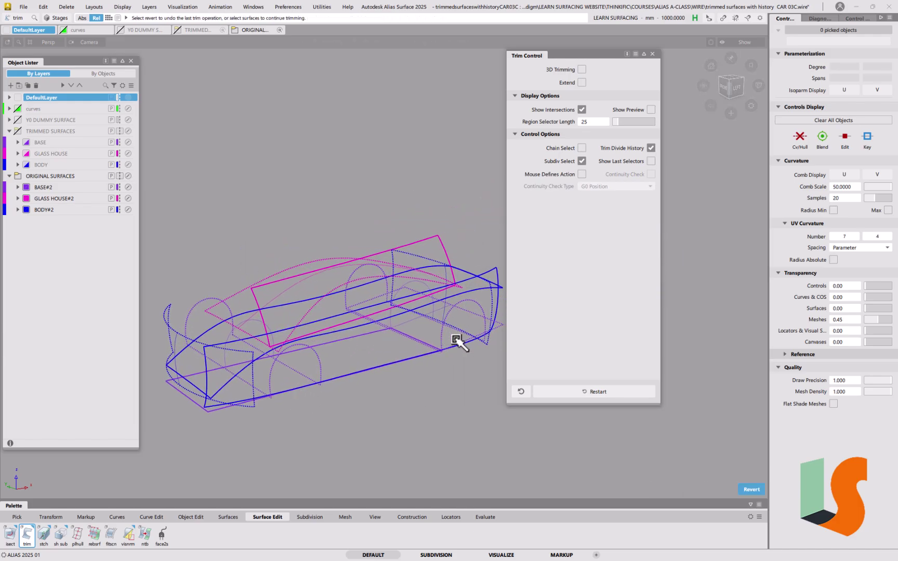
Step: Trim the rear end surface at the centreline curve, keeping the half next to the side surface
{"action": "left_click", "coordinate": [497, 323]}
{"action": "left_click", "coordinate": [467, 324]}
{"action": "key", "text": "space"}
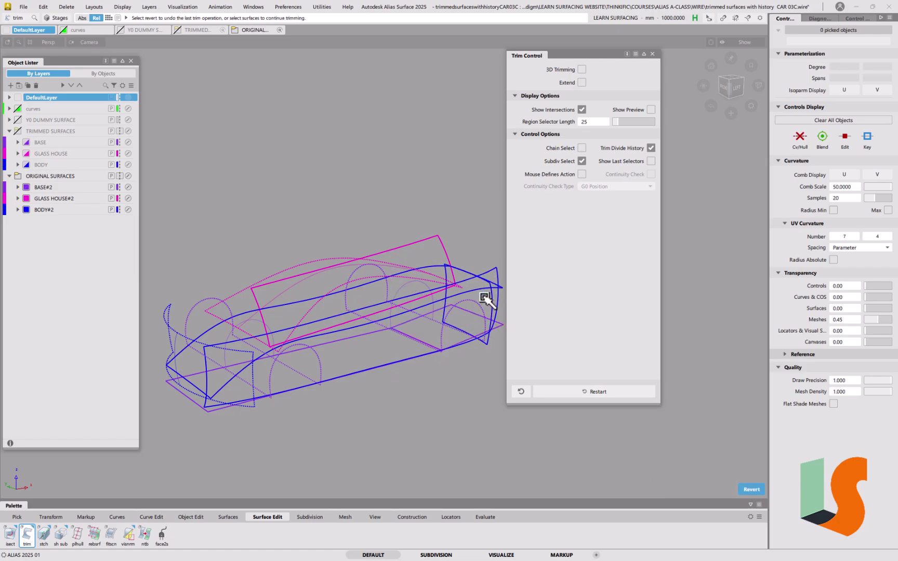
{"action": "left_click_drag", "start_coordinate": [360, 276], "coordinate": [440, 230], "text": "alt+shift"}
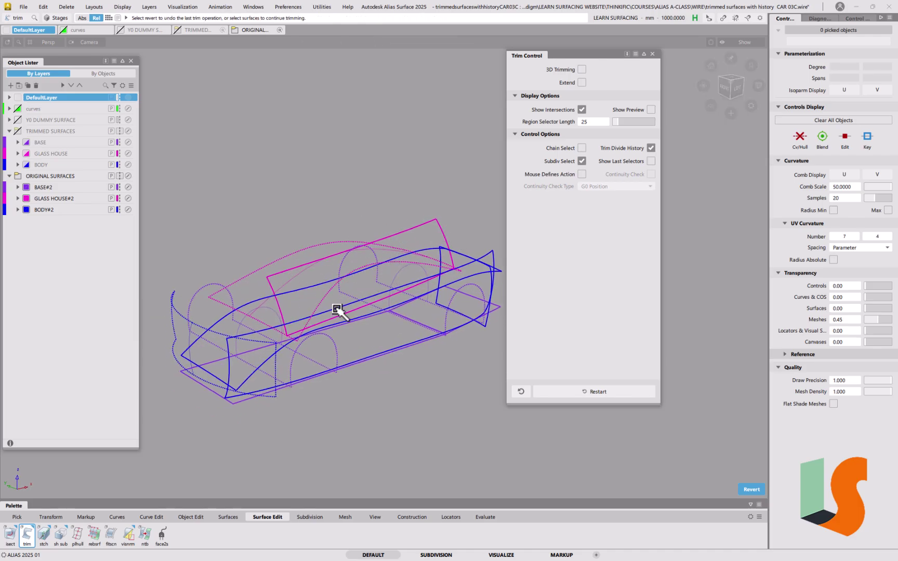
Step: Trim the glasshouse roof surface at the centreline curve, keeping the half next to the side glass
{"action": "left_click", "coordinate": [322, 299]}
{"action": "left_click", "coordinate": [322, 297]}
{"action": "key", "text": "space"}
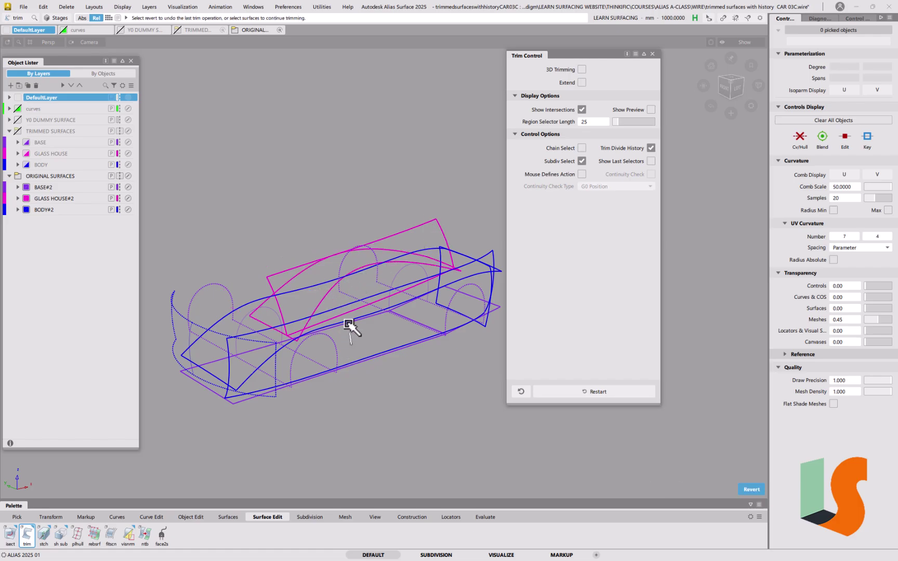
Step: Trim the front and rear wheel arch surfaces at their centreline curves, keeping the halves on the body side surface's side
{"action": "left_click", "coordinate": [224, 290]}
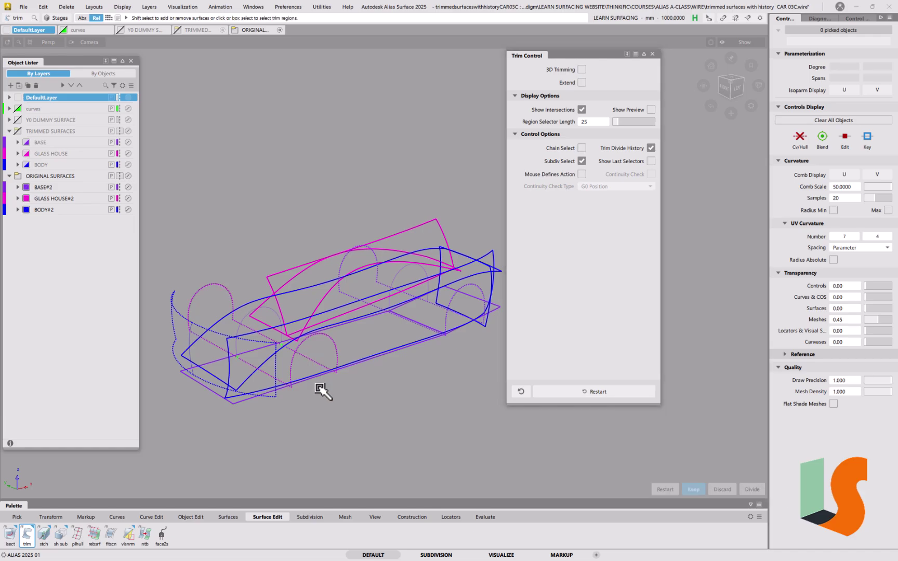
{"action": "key", "text": "space"}
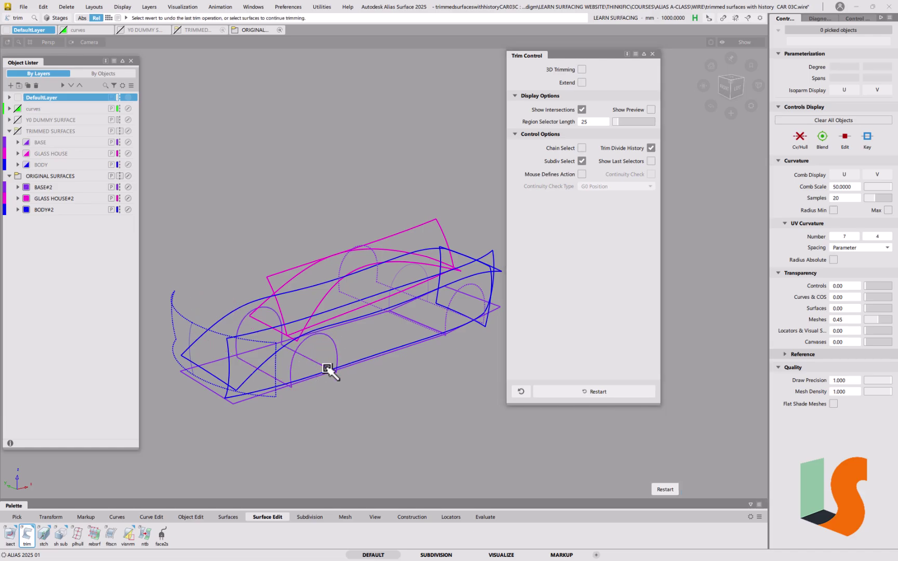
{"action": "left_click", "coordinate": [389, 305]}
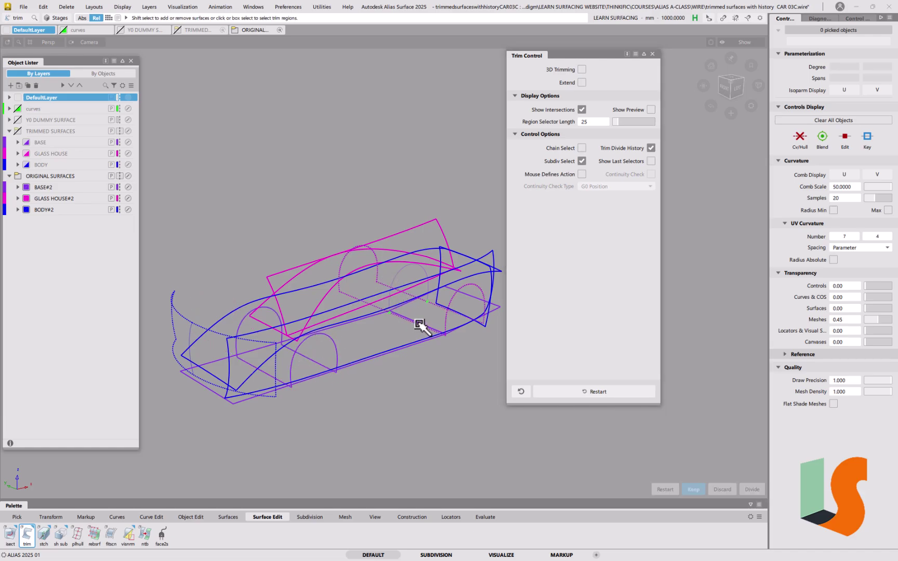
{"action": "key", "text": "space"}
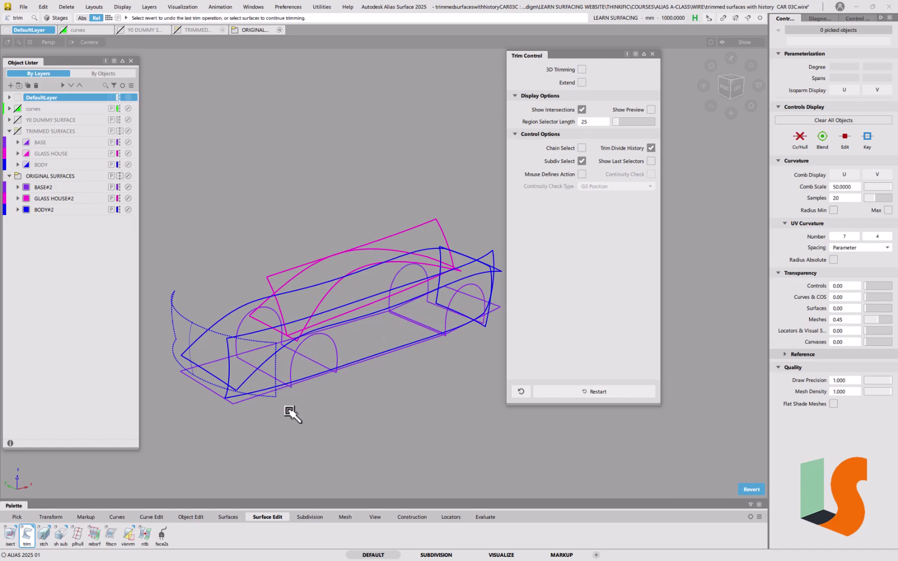
Step: Trim the front end surface at the centreline curve, keeping the half next to the body side surface
{"action": "left_click", "coordinate": [207, 334]}
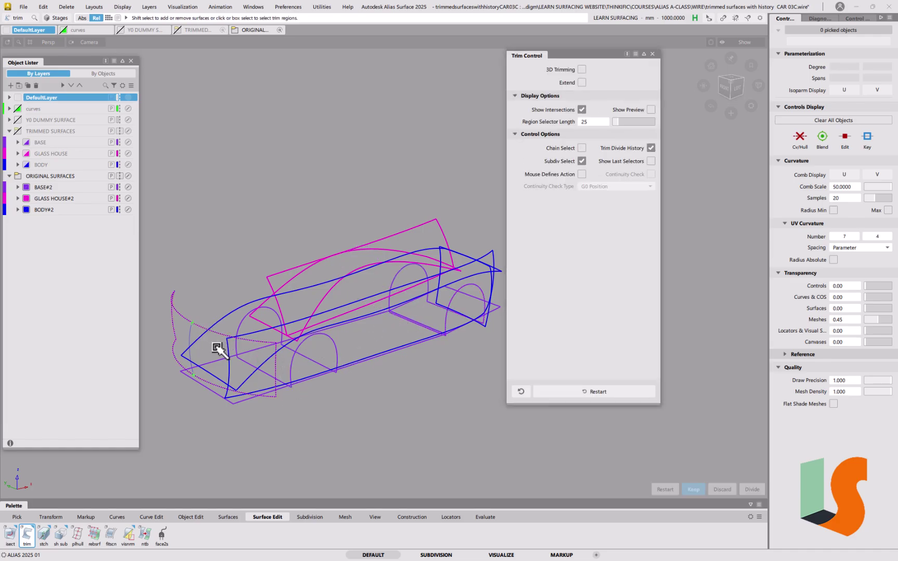
{"action": "key", "text": "space"}
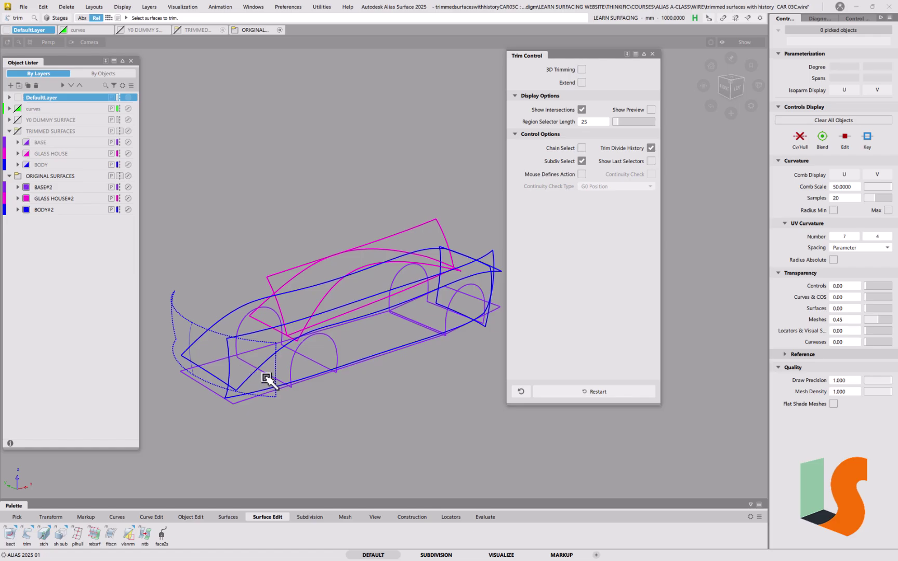
{"action": "left_click", "coordinate": [223, 339]}
{"action": "key", "text": "space"}
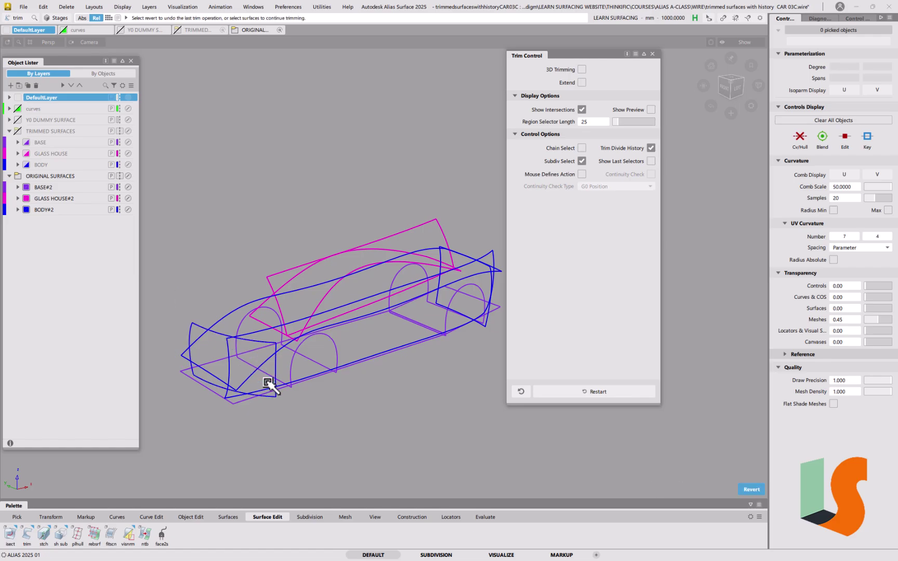
Step: Examine the trimmed half car in shaded display, with the Trim Control window moved clear of the model
{"action": "key", "text": "F12"}
{"action": "left_click_drag", "start_coordinate": [410, 290], "coordinate": [348, 304], "text": "alt+shift"}
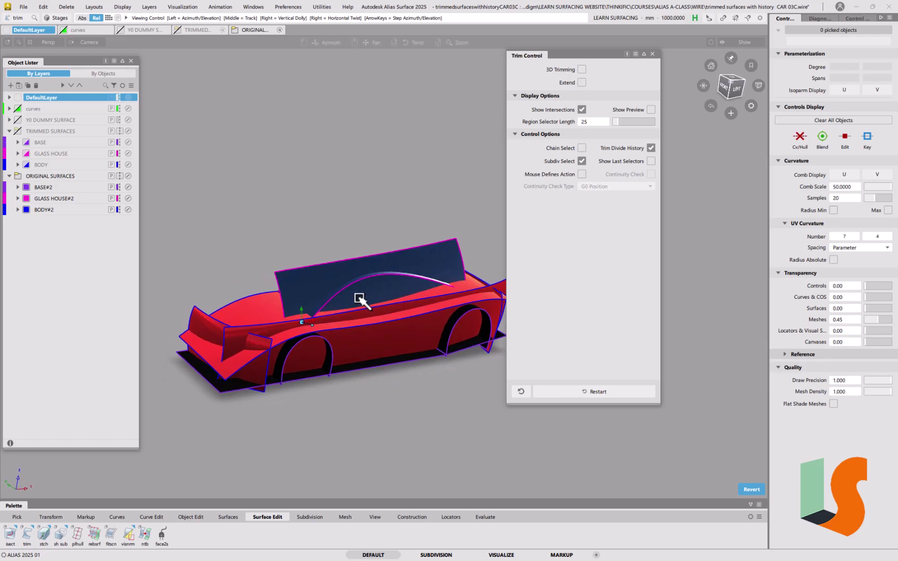
{"action": "left_click_drag", "start_coordinate": [582, 56], "coordinate": [730, 52]}
{"action": "right_click_drag", "start_coordinate": [428, 363], "coordinate": [399, 282], "text": "alt+shift"}
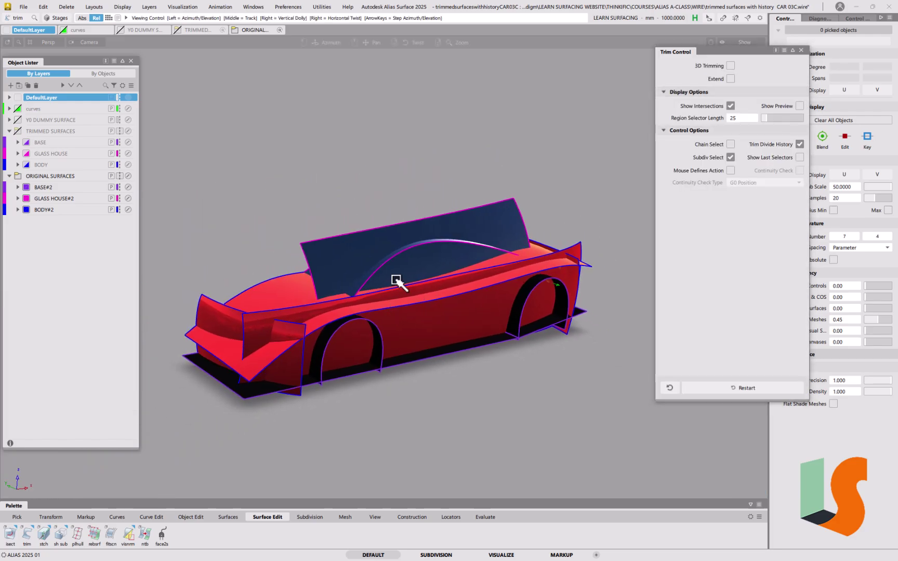
{"action": "key", "text": "4"}
Step: Intersect the front wheel arch surface with the base floor and body side surfaces, creating curves on both surfaces with history
{"action": "left_click_drag", "start_coordinate": [351, 387], "coordinate": [333, 399], "text": "ctrl+shift"}
{"action": "left_click_drag", "start_coordinate": [378, 380], "coordinate": [343, 375], "text": "alt+shift"}
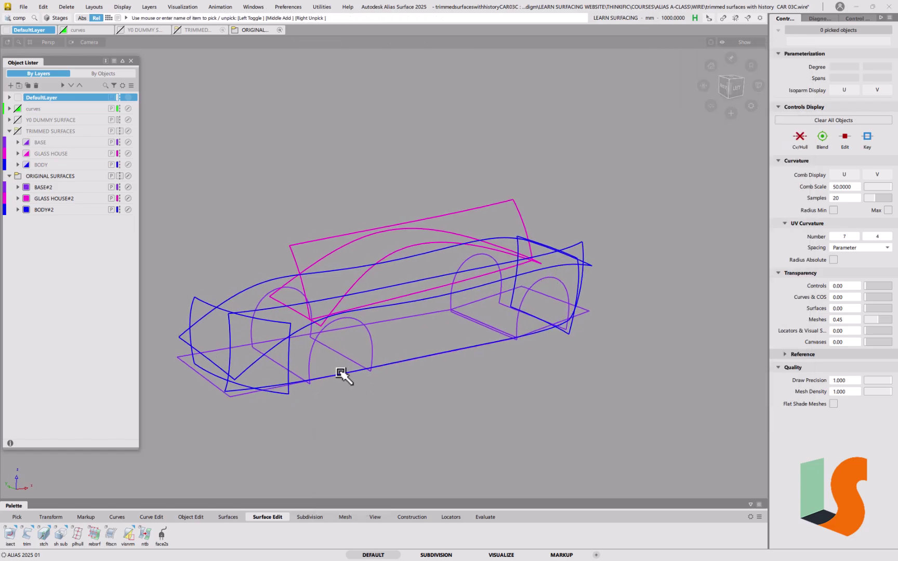
{"action": "left_click", "coordinate": [370, 344]}
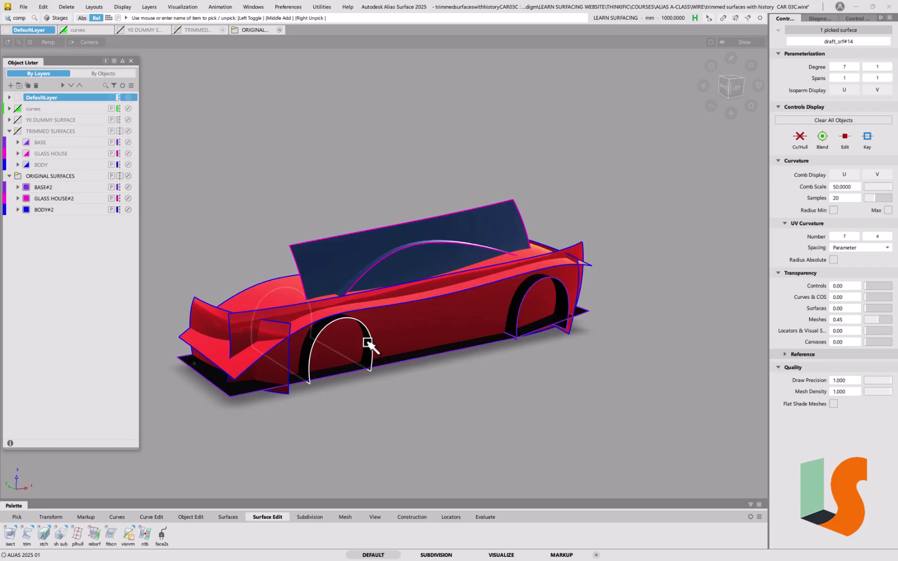
{"action": "key", "text": "ctrl+shift+s"}
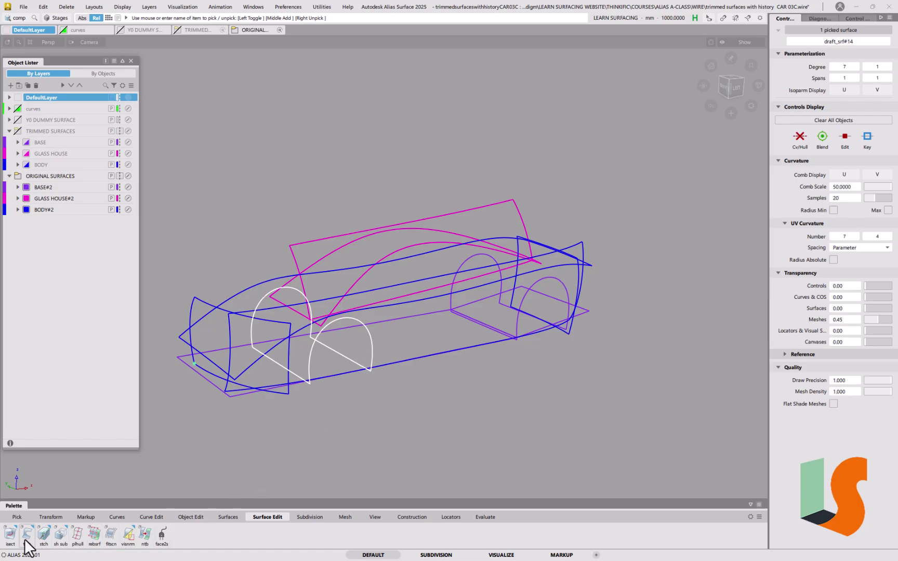
{"action": "double_click", "coordinate": [9, 542]}
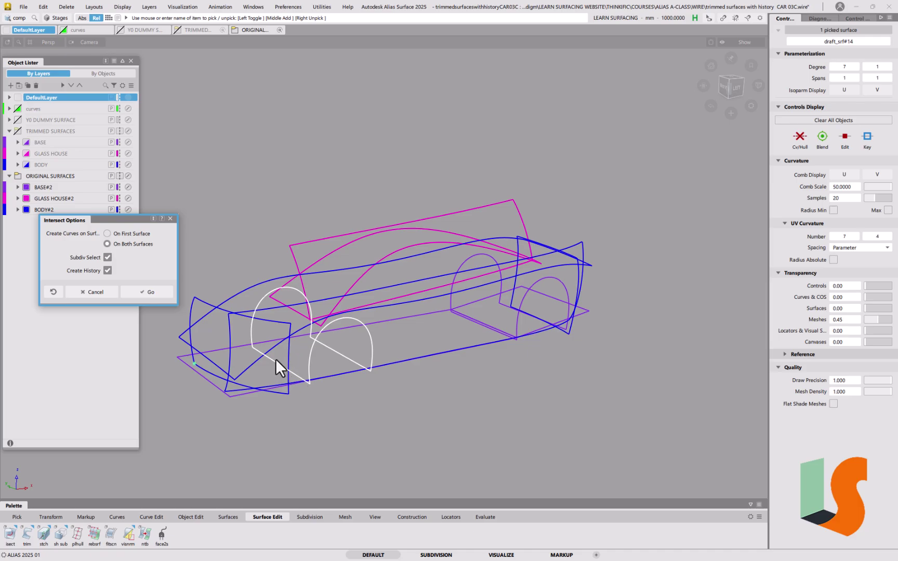
{"action": "left_click", "coordinate": [151, 292]}
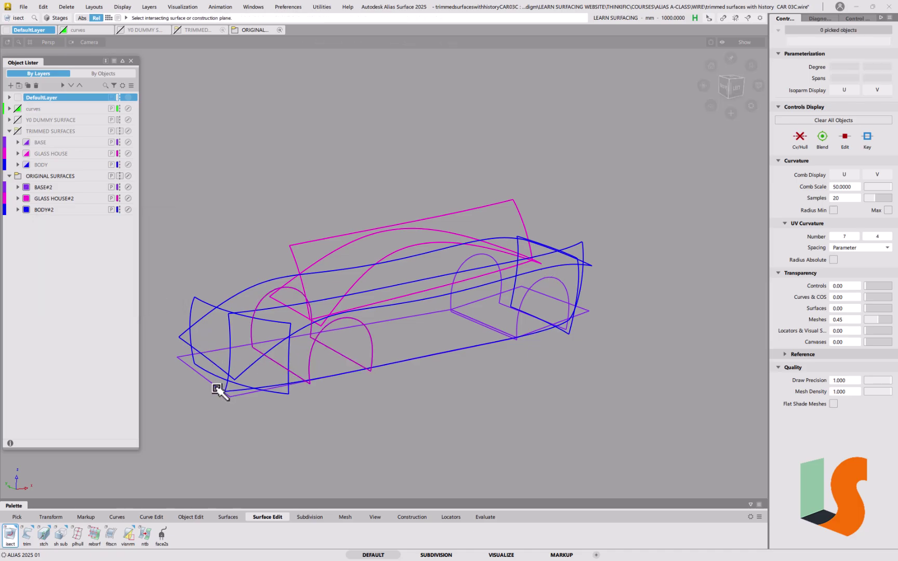
{"action": "left_click_drag", "start_coordinate": [211, 385], "coordinate": [417, 341], "text": "alt+shift"}
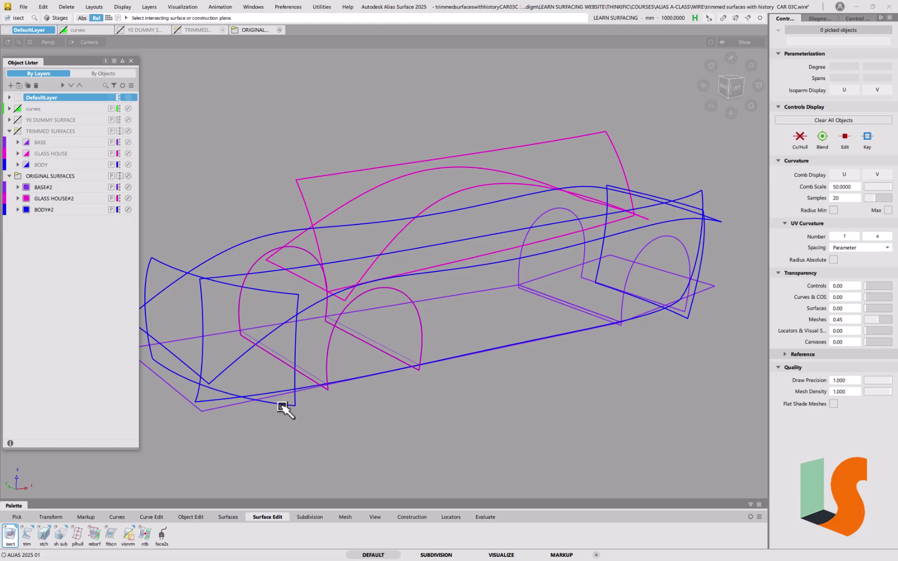
{"action": "left_click_drag", "start_coordinate": [276, 408], "coordinate": [320, 341], "text": "alt+shift"}
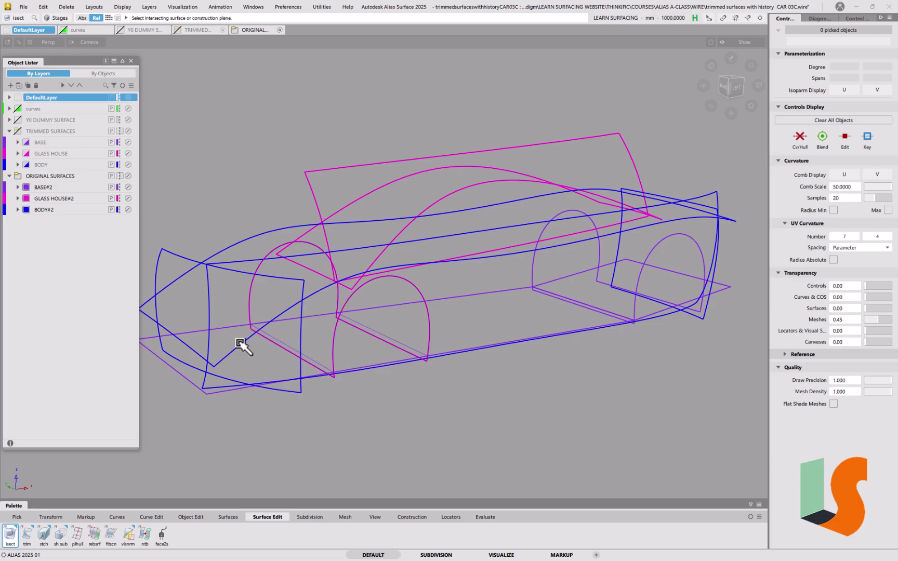
{"action": "left_click", "coordinate": [208, 305]}
{"action": "left_click_drag", "start_coordinate": [353, 337], "coordinate": [374, 357], "text": "alt+shift"}
{"action": "left_click", "coordinate": [426, 342]}
Step: Trim the front wheel arch surface at its intersection curves, keeping the arch region inside the body side and above the floor
{"action": "key", "text": "t"}
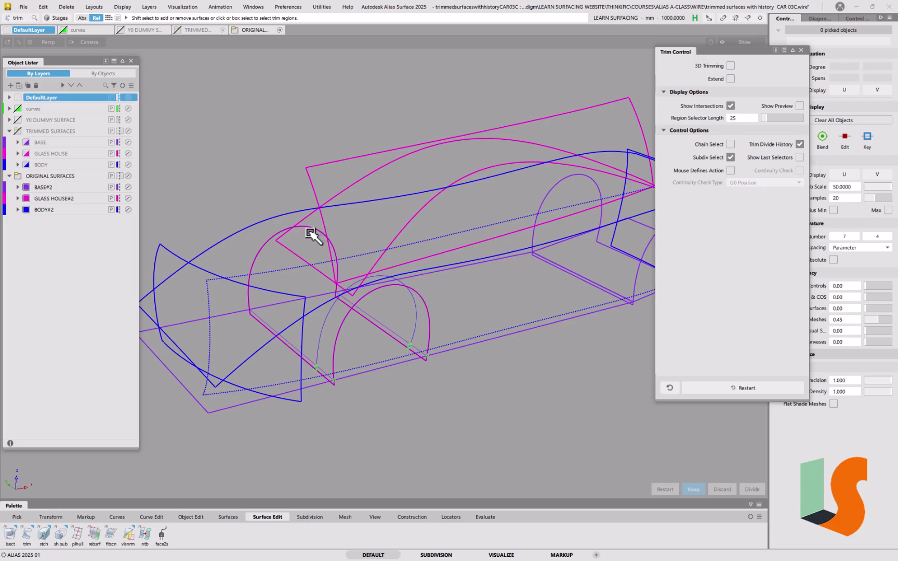
{"action": "left_click", "coordinate": [266, 256]}
{"action": "key", "text": "Return"}
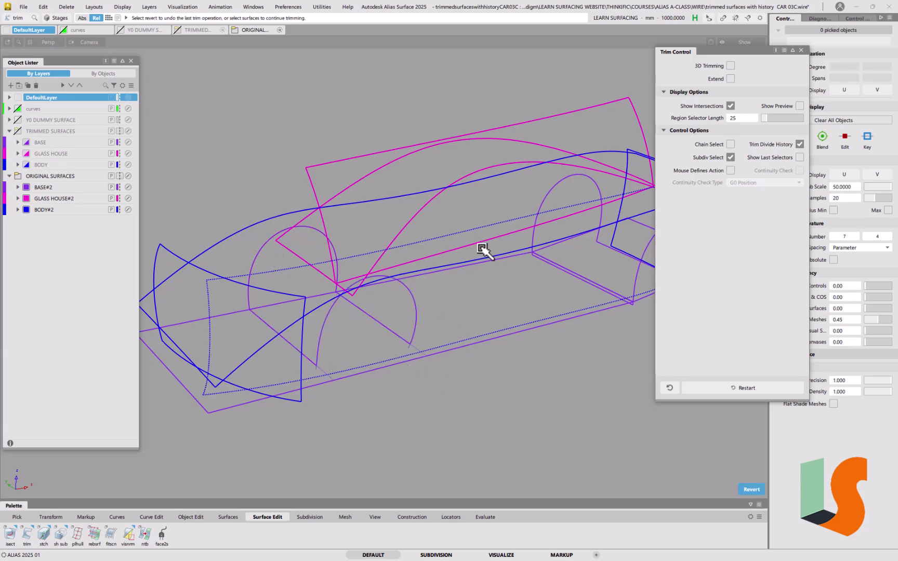
Step: Trim the base floor surface at the front wheel arch curves, keeping the regions ahead of and behind the arch
{"action": "left_click", "coordinate": [325, 382]}
{"action": "right_click_drag", "start_coordinate": [336, 347], "coordinate": [363, 357], "text": "alt+shift"}
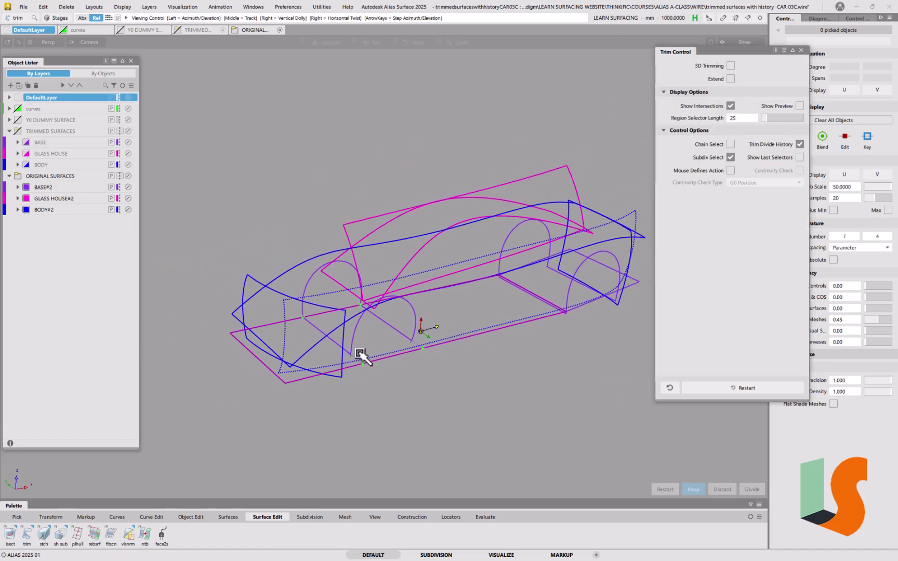
{"action": "left_click", "coordinate": [286, 378]}
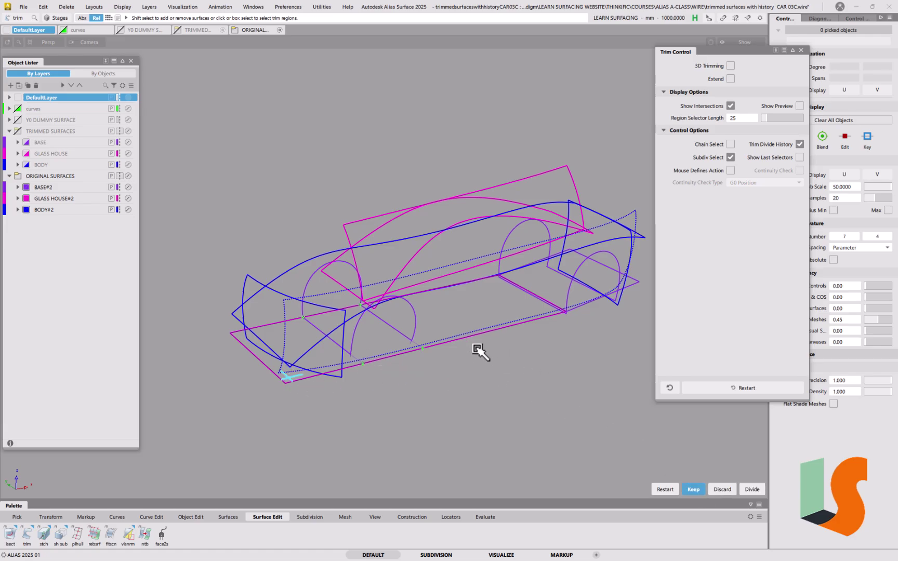
{"action": "left_click", "coordinate": [462, 327]}
{"action": "key", "text": "Return"}
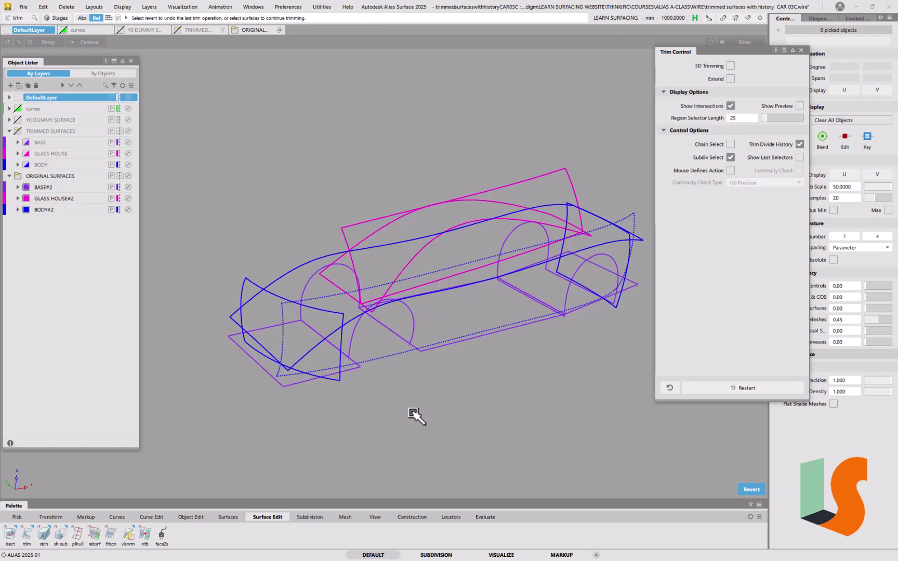
Step: Intersect the glasshouse roof and side glass surfaces with the main body surface, creating curves on both surfaces with history
{"action": "mouse_move", "coordinate": [346, 330]}
{"action": "left_mouse_down", "text": "alt+shift"}
{"action": "mouse_move", "coordinate": [394, 343]}
{"action": "mouse_move", "coordinate": [407, 299]}
{"action": "mouse_move", "coordinate": [397, 300]}
{"action": "left_mouse_up", "text": "alt+shift"}
{"action": "left_click", "coordinate": [414, 300], "text": "ctrl+shift"}
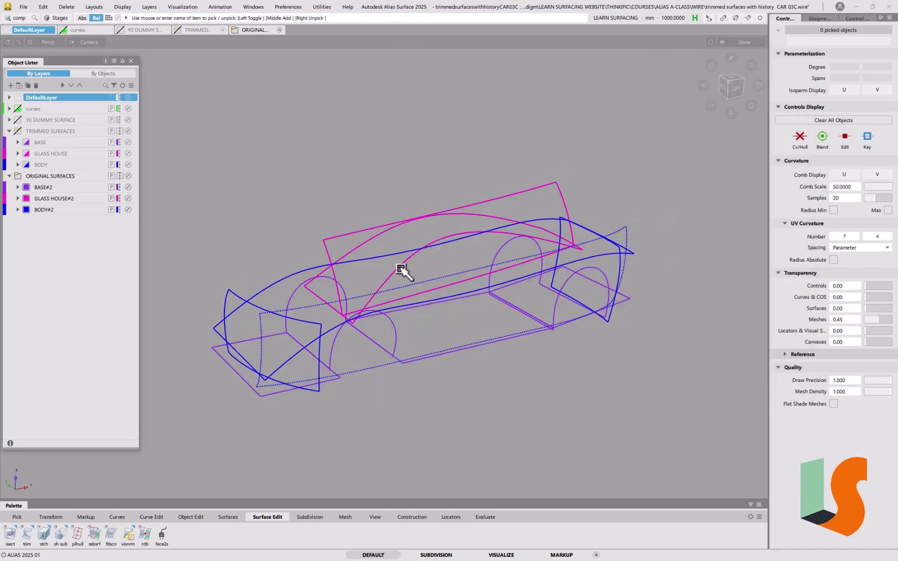
{"action": "left_click", "coordinate": [386, 223]}
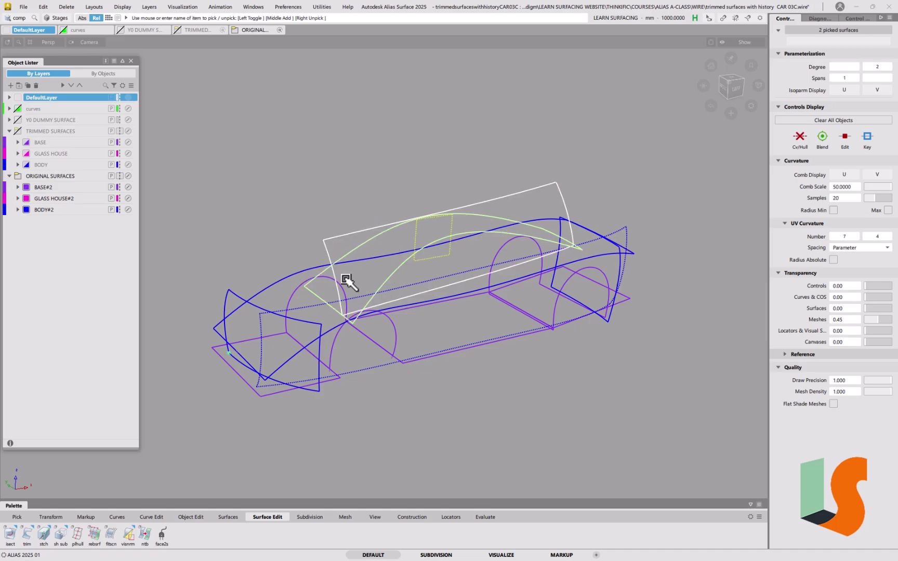
{"action": "double_click", "coordinate": [7, 535]}
{"action": "left_click", "coordinate": [149, 293]}
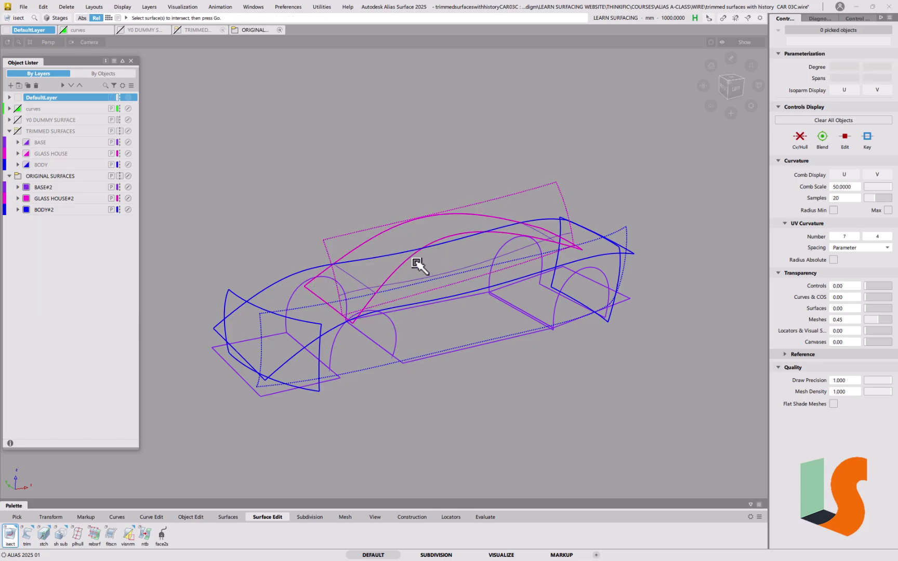
Step: Trim the main body surface at the glasshouse intersection curves, keeping the region outside the glasshouse
{"action": "key", "text": "ctrl+t"}
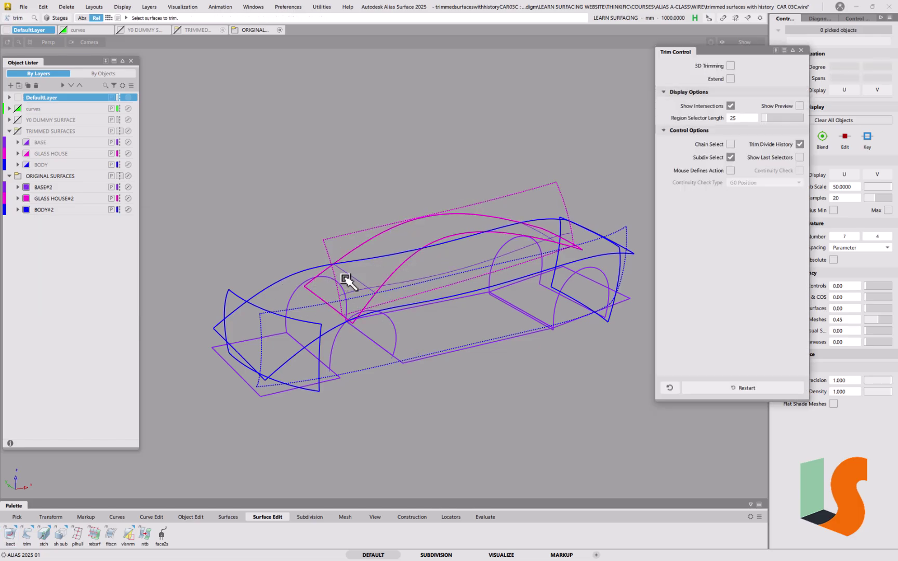
{"action": "left_click", "coordinate": [303, 273]}
{"action": "left_click", "coordinate": [278, 291]}
{"action": "key", "text": "space"}
Step: Trim the glasshouse roof and side glass surfaces at their body intersection curves, keeping the portions above the body
{"action": "key", "text": "ctrl+t"}
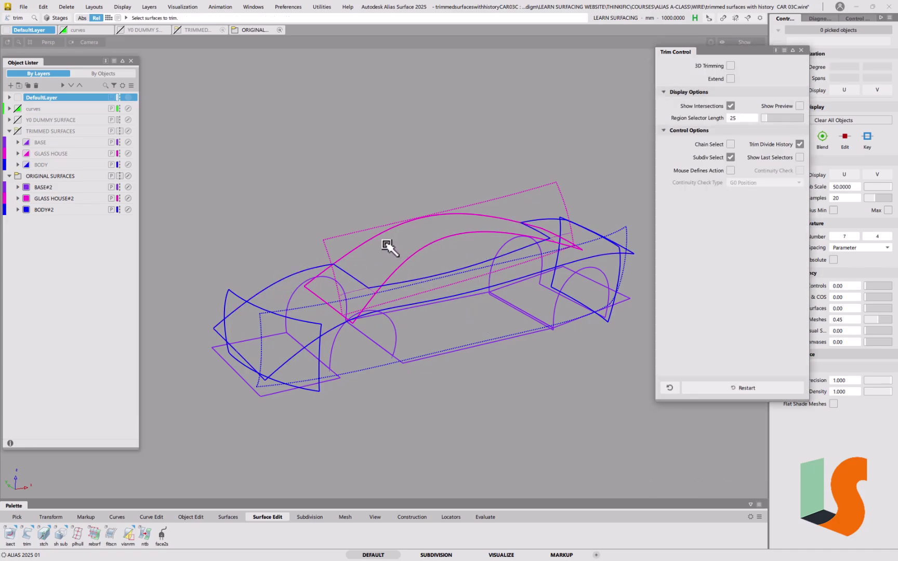
{"action": "left_click", "coordinate": [375, 240]}
{"action": "left_click", "coordinate": [383, 246]}
{"action": "key", "text": "space"}
{"action": "left_click", "coordinate": [489, 226]}
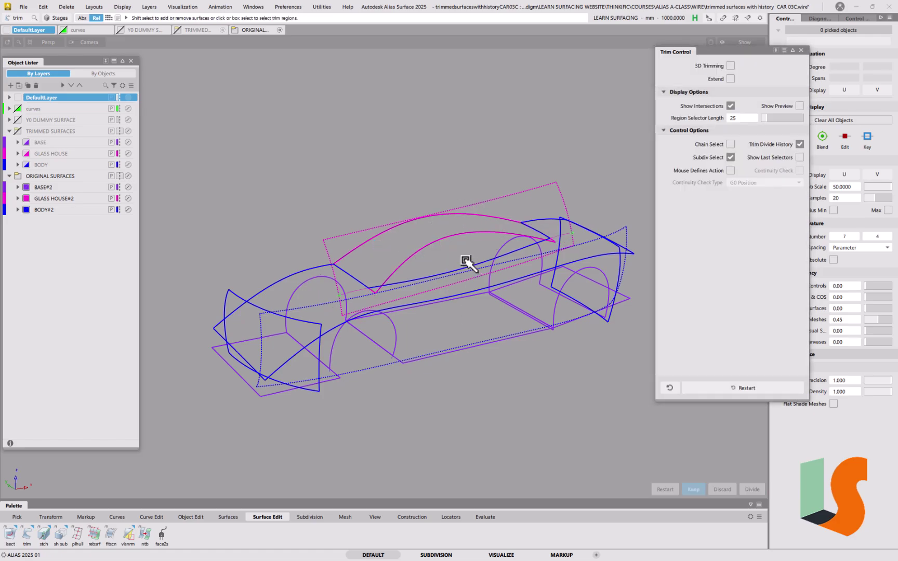
{"action": "key", "text": "space"}
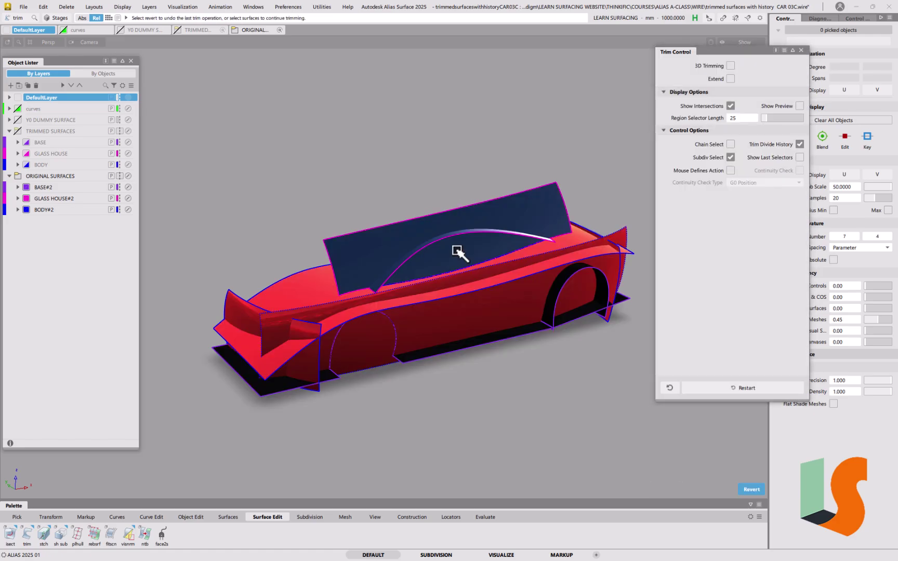
{"action": "key", "text": "5"}
{"action": "key", "text": "4"}
{"action": "key", "text": "Escape"}
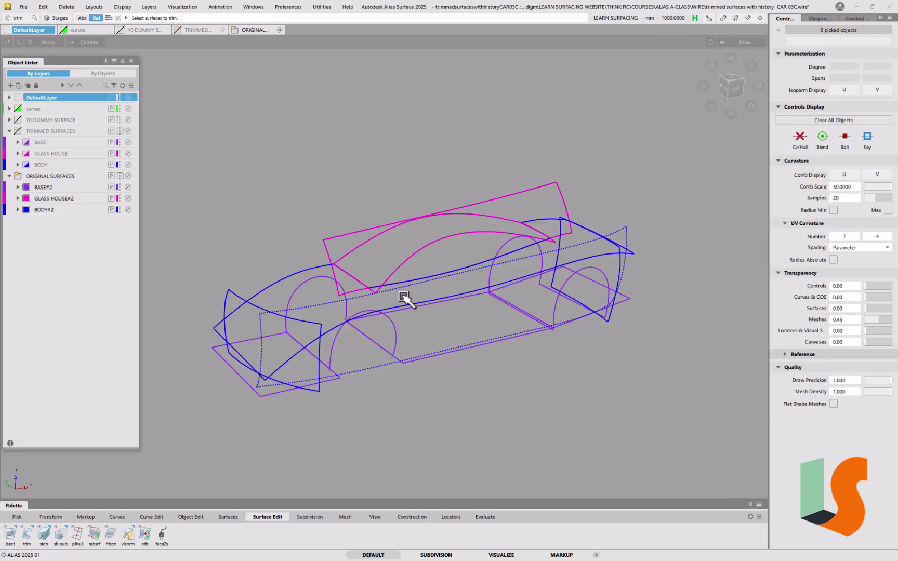
Step: Intersect the glasshouse roof surface with the side glass surface, creating curves on both surfaces with history
{"action": "left_click_drag", "start_coordinate": [290, 332], "coordinate": [266, 344], "text": "ctrl+shift"}
{"action": "left_click", "coordinate": [411, 262]}
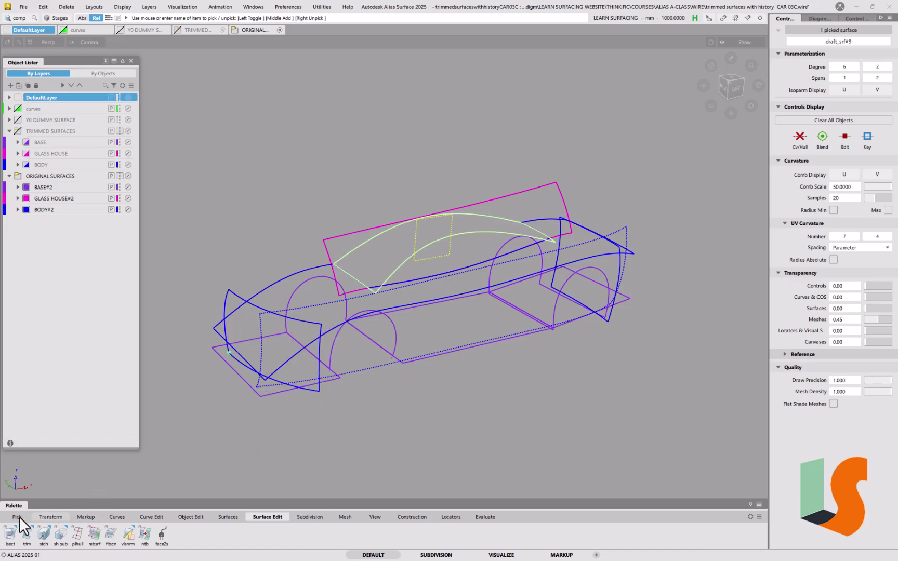
{"action": "double_click", "coordinate": [10, 534]}
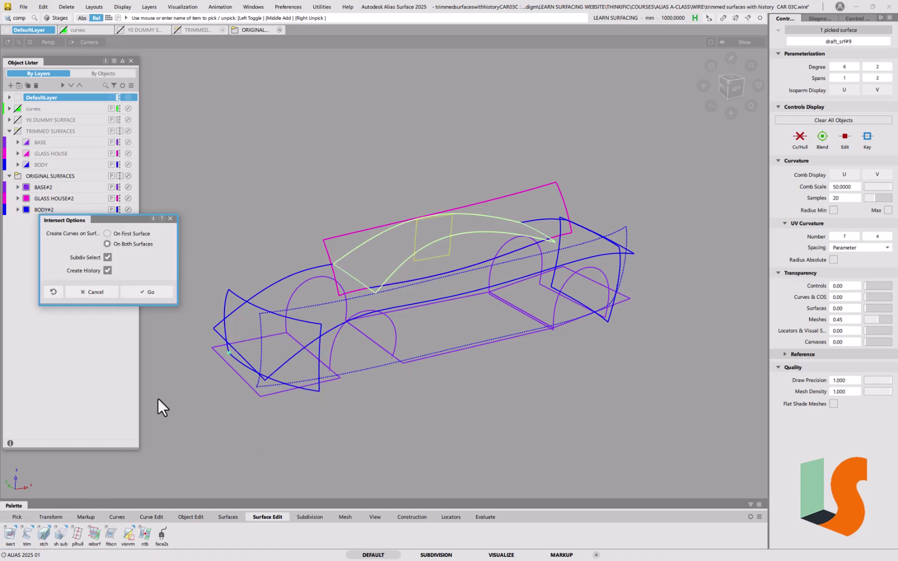
{"action": "left_click", "coordinate": [150, 290]}
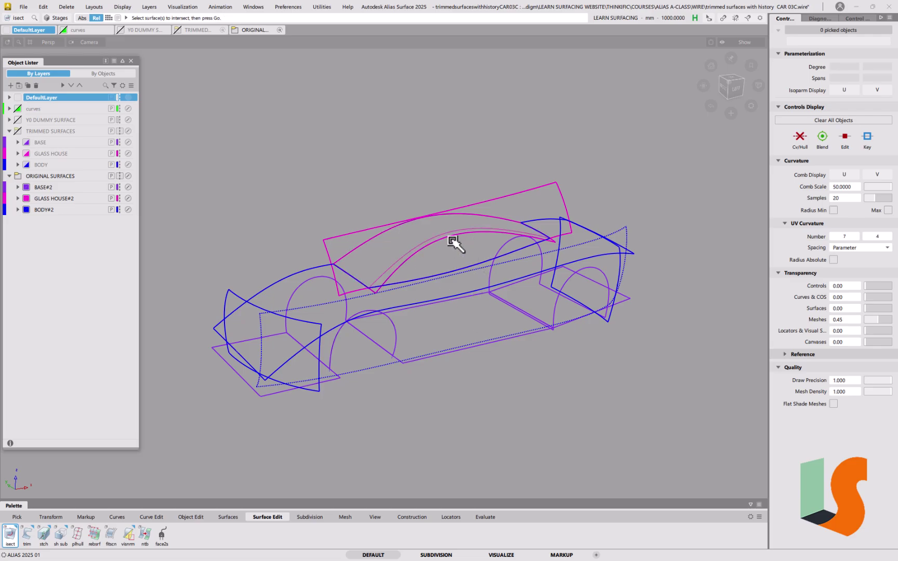
Step: Trim the side glass surface at the roof intersection curve, keeping the region beneath the roof
{"action": "key", "text": "t"}
{"action": "left_click", "coordinate": [447, 251]}
{"action": "left_click", "coordinate": [447, 251]}
{"action": "key", "text": "space"}
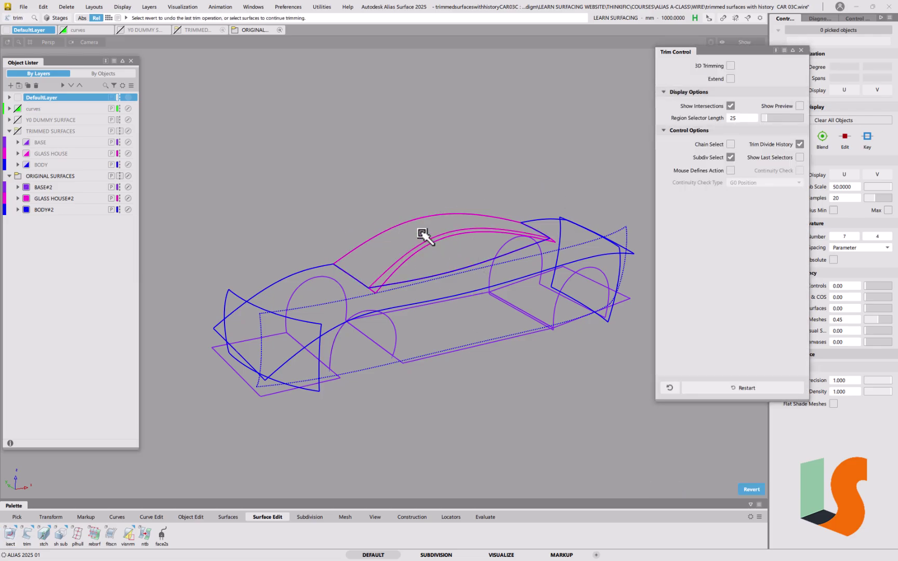
Step: Trim the glasshouse roof surface at the side glass intersection curve, keeping the region next to the centreline
{"action": "left_click", "coordinate": [423, 223]}
{"action": "left_click", "coordinate": [424, 227]}
{"action": "key", "text": "space"}
{"action": "left_click_drag", "start_coordinate": [456, 320], "coordinate": [450, 279], "text": "ctrl+shift"}
{"action": "left_click", "coordinate": [397, 282]}
{"action": "left_click", "coordinate": [427, 276]}
{"action": "key", "text": "space"}
{"action": "key", "text": "t"}
{"action": "left_click_drag", "start_coordinate": [389, 395], "coordinate": [386, 352], "text": "ctrl+shift"}
{"action": "key", "text": "s"}
{"action": "key", "text": "s"}
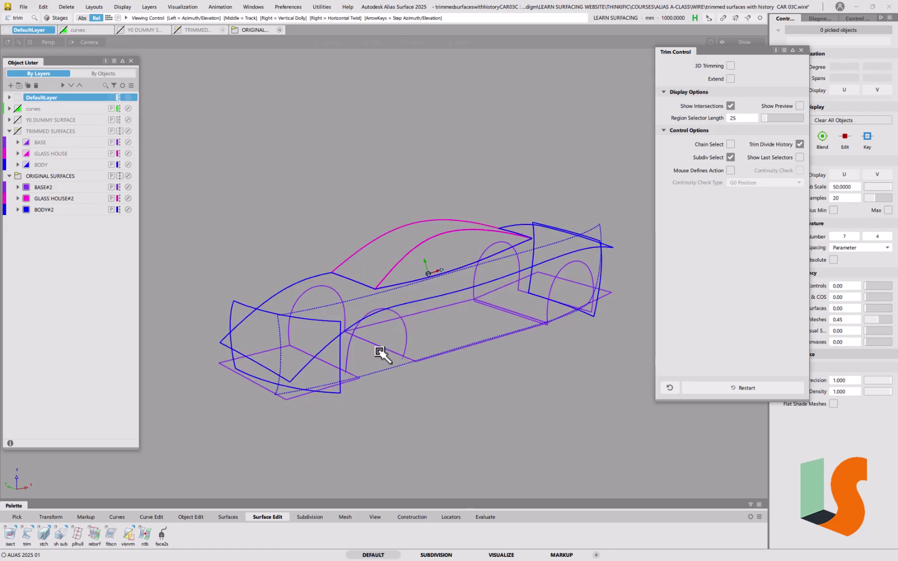
Step: Shade the model, show the TRIMMED SURFACES layers in place of ORIGINAL SURFACES, and close the Trim Control options
{"action": "key", "text": "s"}
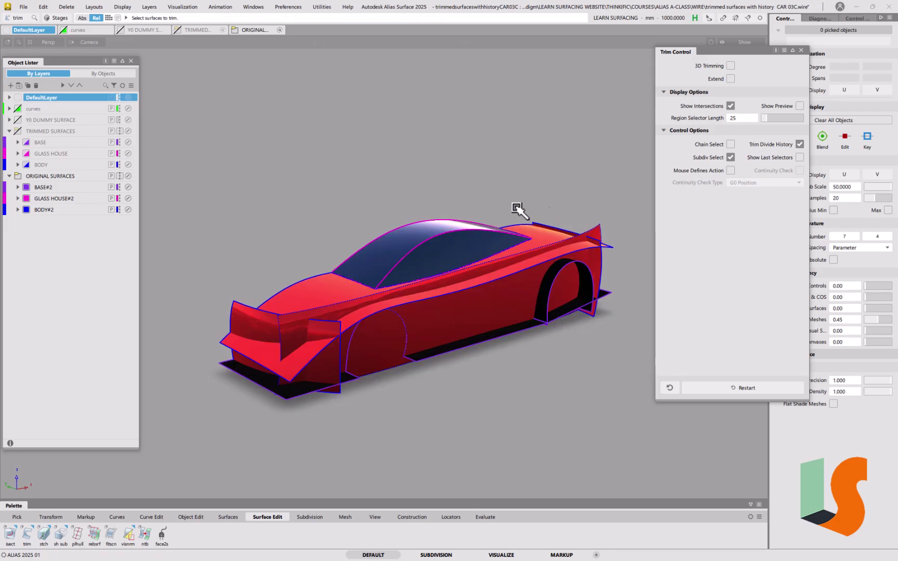
{"action": "mouse_move", "coordinate": [575, 240]}
{"action": "left_mouse_down", "text": "alt+shift"}
{"action": "mouse_move", "coordinate": [456, 261]}
{"action": "mouse_move", "coordinate": [477, 234]}
{"action": "mouse_move", "coordinate": [505, 248]}
{"action": "mouse_move", "coordinate": [427, 267]}
{"action": "left_mouse_up", "text": "alt+shift"}
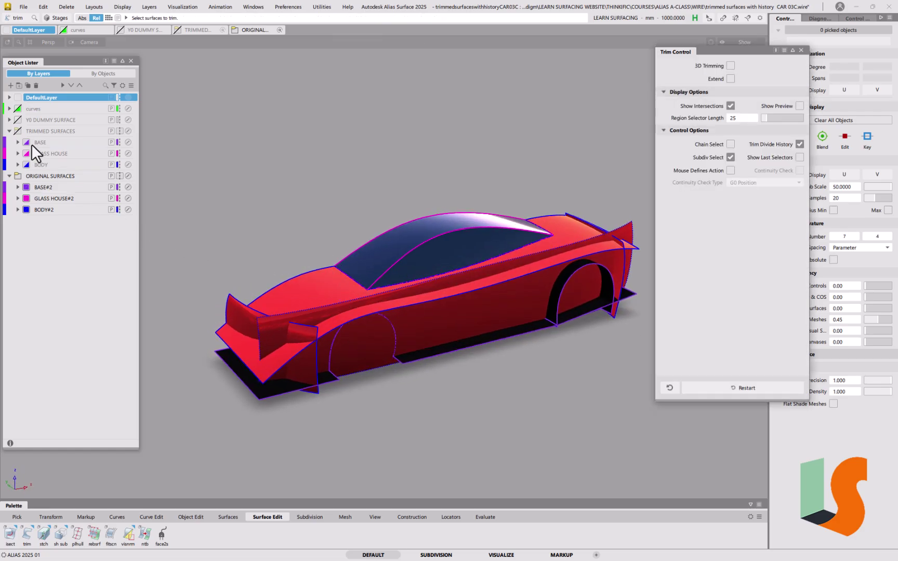
{"action": "left_click", "coordinate": [19, 131]}
{"action": "left_click", "coordinate": [18, 176]}
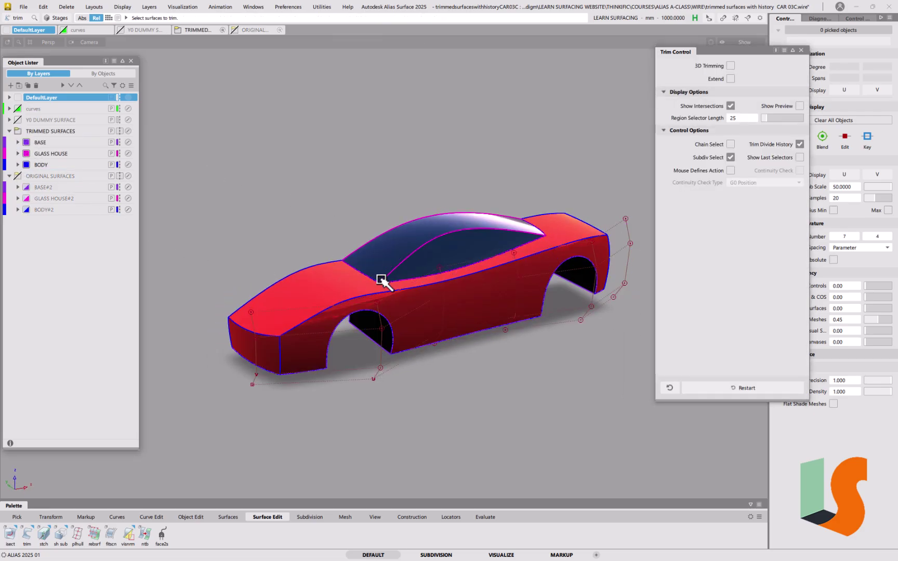
{"action": "mouse_move", "coordinate": [294, 312]}
{"action": "left_mouse_down", "text": "alt+shift"}
{"action": "mouse_move", "coordinate": [345, 279]}
{"action": "mouse_move", "coordinate": [341, 287]}
{"action": "left_mouse_up", "text": "alt+shift"}
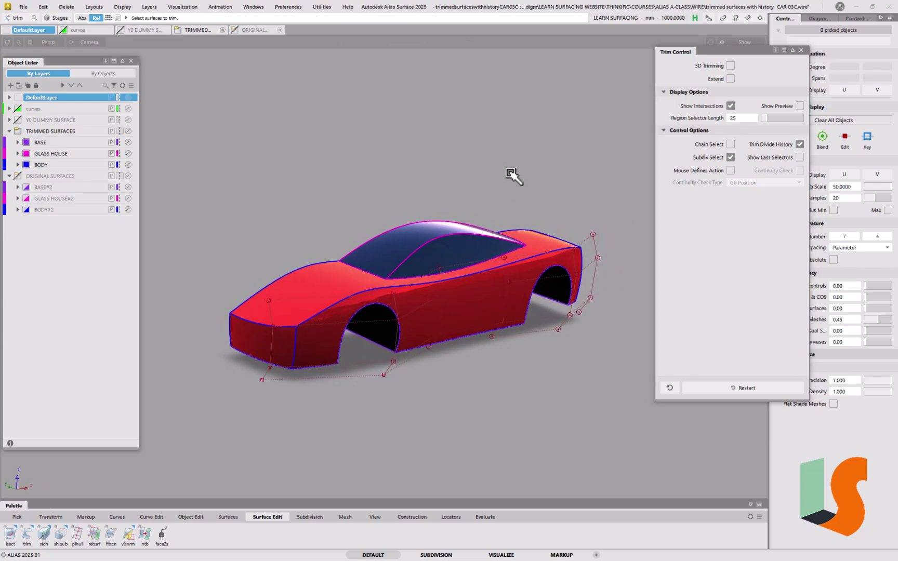
{"action": "left_click", "coordinate": [802, 50]}
{"action": "left_click_drag", "start_coordinate": [543, 289], "coordinate": [450, 331], "text": "alt+shift"}
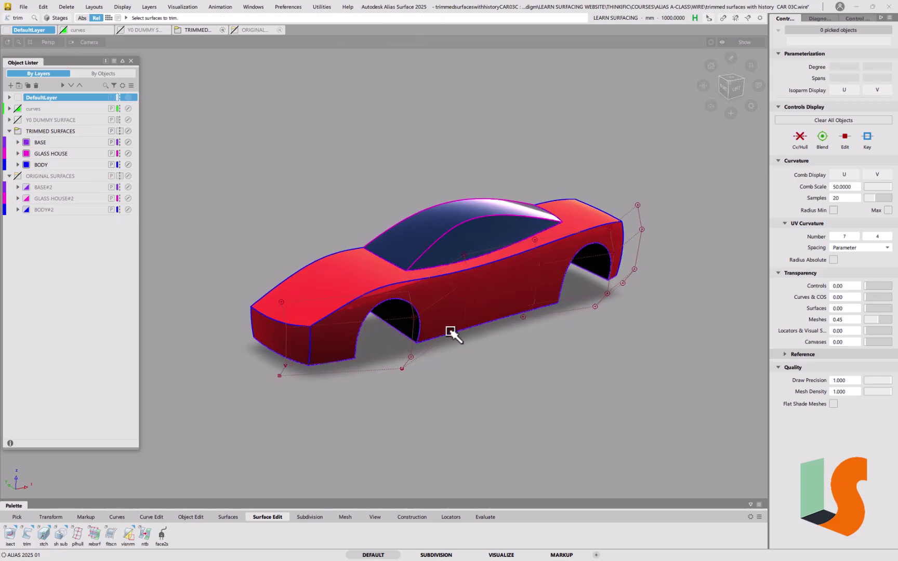
Step: Move the front CVs of the body side surface inward toward the centreline to reshape the trimmed nose
{"action": "right_click", "coordinate": [485, 335]}
{"action": "left_click", "coordinate": [413, 334]}
{"action": "left_click_drag", "start_coordinate": [537, 407], "coordinate": [305, 371]}
{"action": "left_click", "coordinate": [285, 347]}
{"action": "middle_click_drag", "start_coordinate": [486, 409], "coordinate": [476, 393]}
{"action": "left_click_drag", "start_coordinate": [387, 406], "coordinate": [382, 372], "text": "ctrl+shift"}
{"action": "left_click_drag", "start_coordinate": [337, 310], "coordinate": [317, 321], "text": "ctrl+shift"}
Step: Display the CVs and hulls of the upper body surface
{"action": "left_click", "coordinate": [318, 267]}
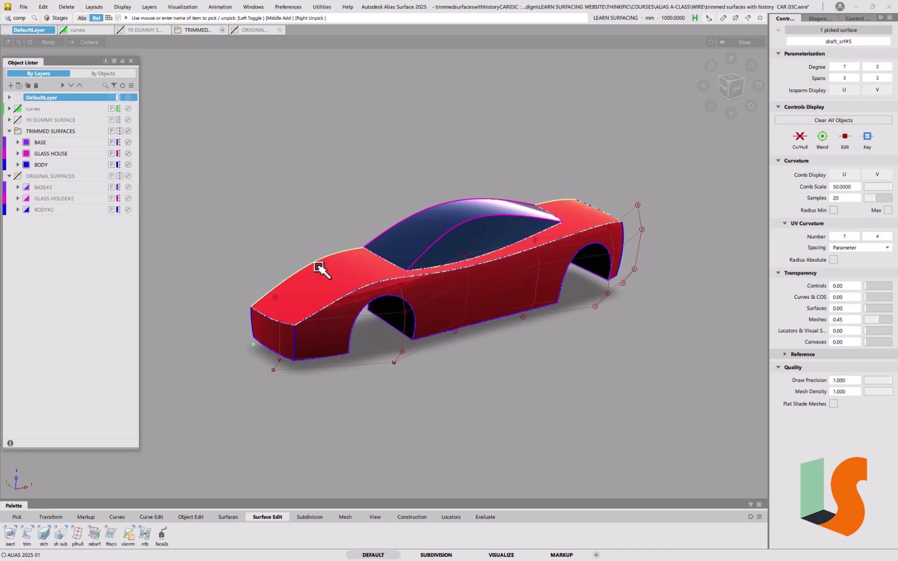
{"action": "left_click", "coordinate": [796, 140]}
{"action": "left_click_drag", "start_coordinate": [448, 262], "coordinate": [427, 248], "text": "alt+shift"}
{"action": "right_click_drag", "start_coordinate": [428, 248], "coordinate": [409, 246], "text": "alt+shift"}
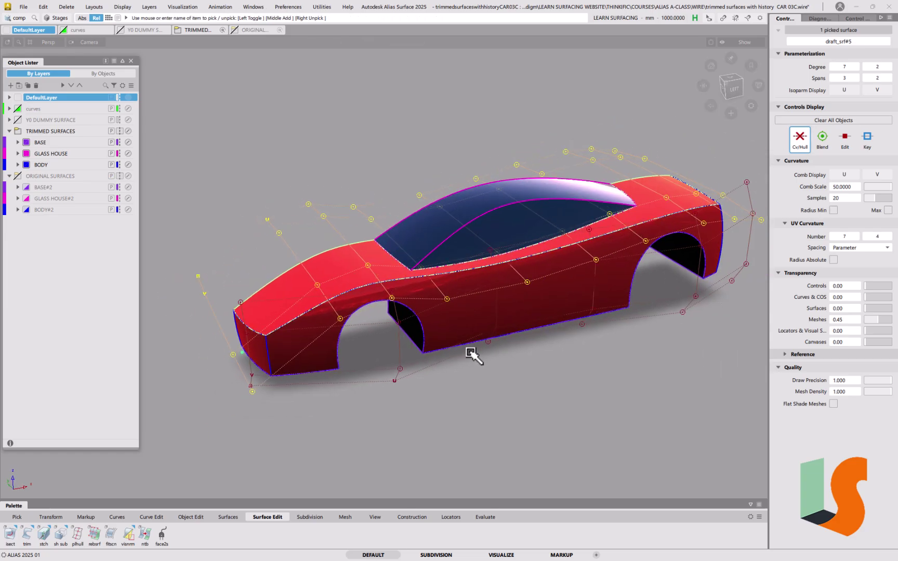
Step: Move the row of four CVs above the hood of the upper body surface rearward and upward
{"action": "left_click", "coordinate": [491, 417]}
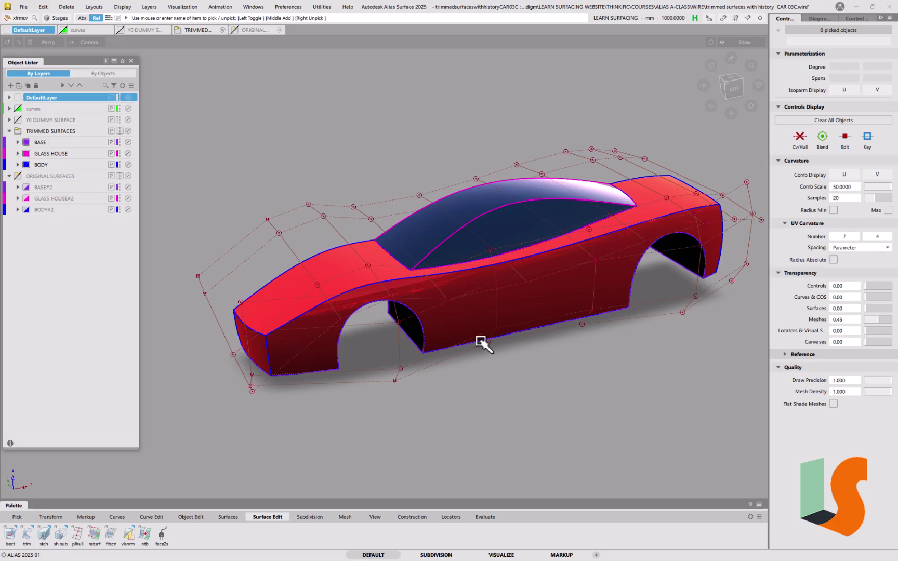
{"action": "key", "text": "space"}
{"action": "left_click", "coordinate": [291, 249]}
{"action": "mouse_move", "coordinate": [261, 143]}
{"action": "left_mouse_down"}
{"action": "mouse_move", "coordinate": [273, 142]}
{"action": "mouse_move", "coordinate": [250, 147]}
{"action": "mouse_move", "coordinate": [273, 141]}
{"action": "left_mouse_up"}
{"action": "right_click_drag", "start_coordinate": [273, 140], "coordinate": [309, 177]}
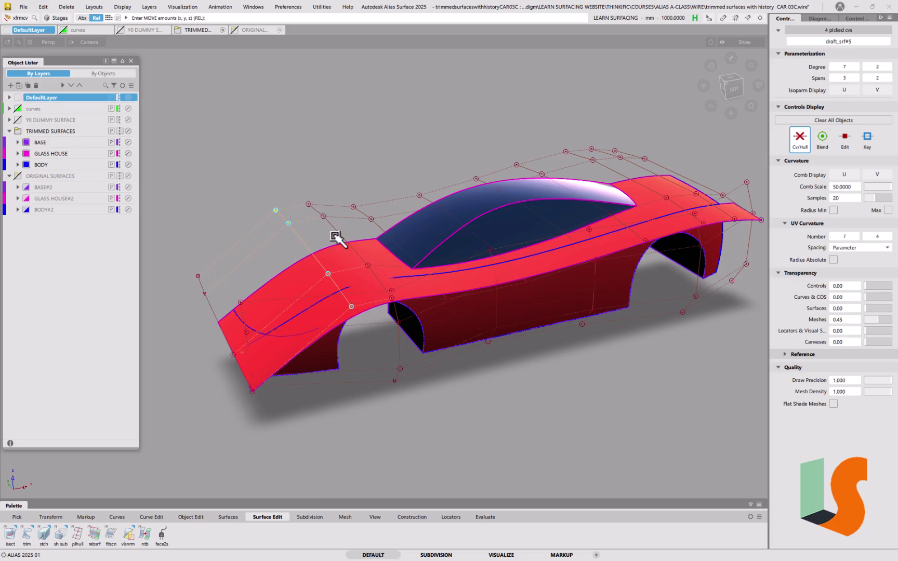
Step: Untrim the body side surface to restore its full extent
{"action": "left_click_drag", "start_coordinate": [394, 314], "coordinate": [417, 292], "text": "alt+shift"}
{"action": "left_click_drag", "start_coordinate": [476, 377], "coordinate": [465, 320], "text": "ctrl+shift"}
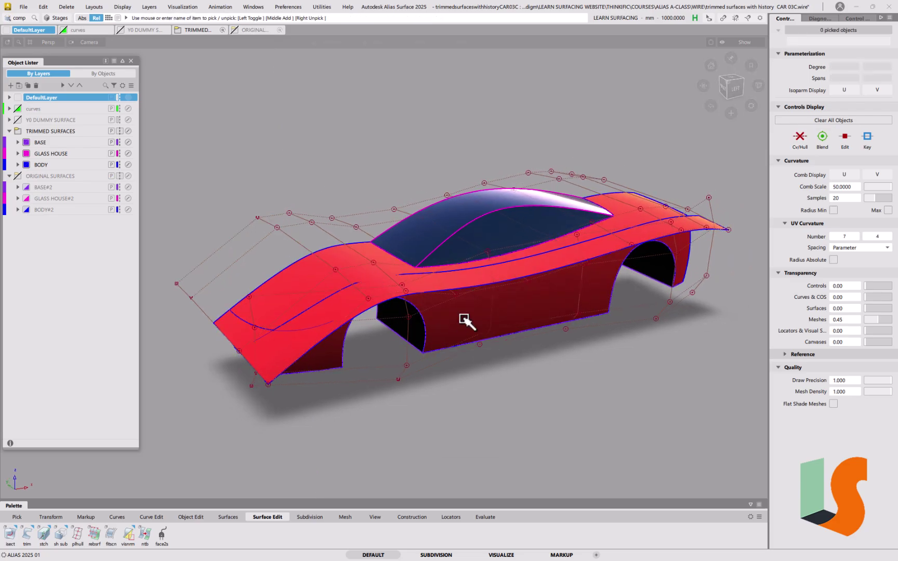
{"action": "left_click", "coordinate": [464, 320]}
{"action": "key", "text": "ctrl+u"}
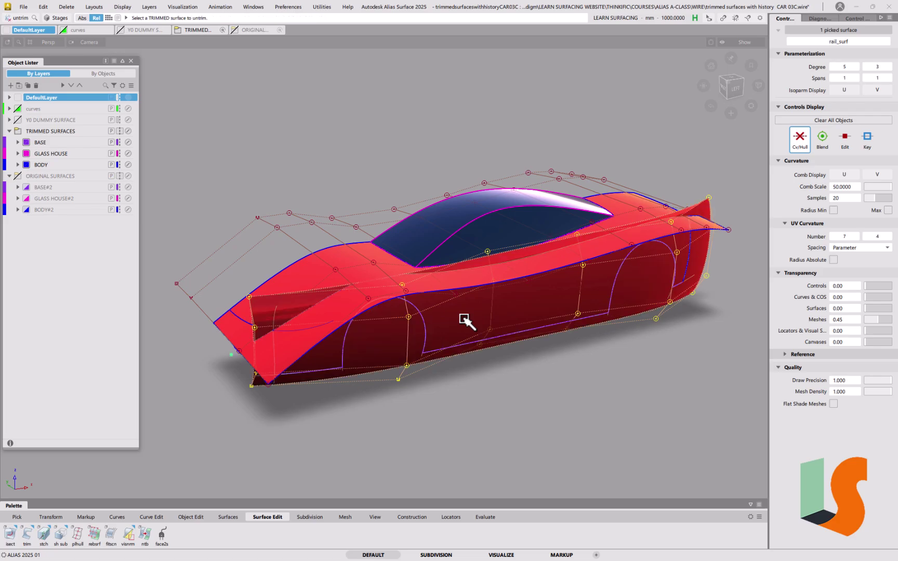
{"action": "left_click", "coordinate": [471, 407]}
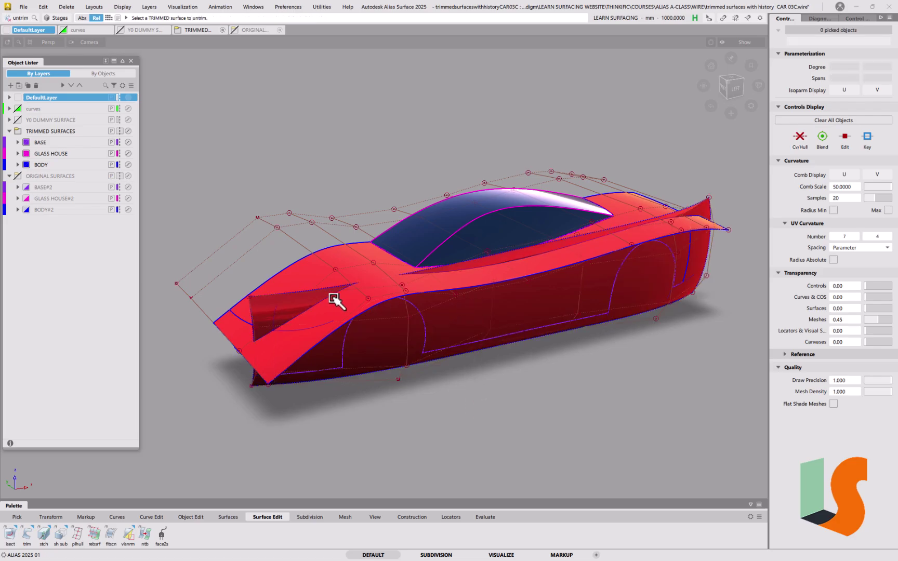
Step: Extend the body side surface at its upper edge so it intersects the reshaped upper body surface
{"action": "key", "text": "ctrl+e"}
{"action": "left_click", "coordinate": [306, 294]}
{"action": "left_click", "coordinate": [415, 398]}
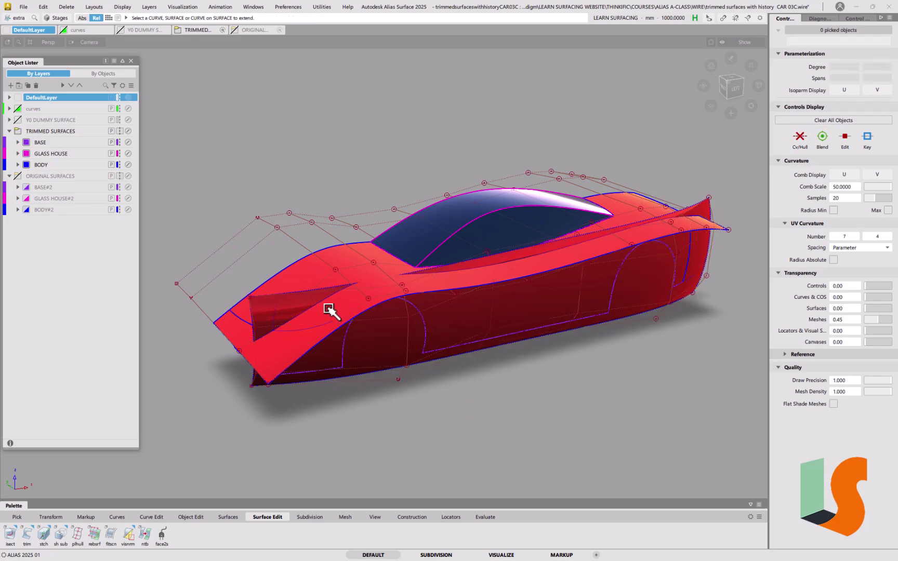
{"action": "left_click", "coordinate": [298, 296]}
{"action": "left_click_drag", "start_coordinate": [297, 294], "coordinate": [394, 300]}
Step: Retrim the extended body side surface at its intersection curves, keeping the side panel region between the wheel arches and upper body
{"action": "left_click_drag", "start_coordinate": [532, 399], "coordinate": [529, 316], "text": "ctrl+shift"}
{"action": "key", "text": "ctrl+t"}
{"action": "left_click", "coordinate": [336, 285]}
{"action": "left_click", "coordinate": [505, 298]}
{"action": "key", "text": "space"}
{"action": "left_click_drag", "start_coordinate": [527, 366], "coordinate": [515, 291], "text": "ctrl+shift"}
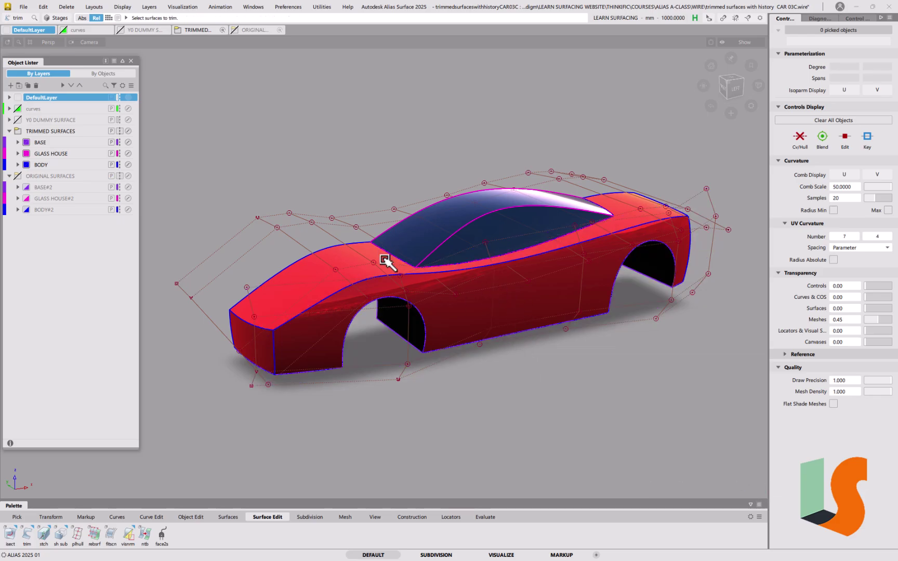
Step: Move the front row of four CVs above the hood of the upper body surface forward
{"action": "key", "text": "alt+shift"}
{"action": "left_click", "coordinate": [303, 247]}
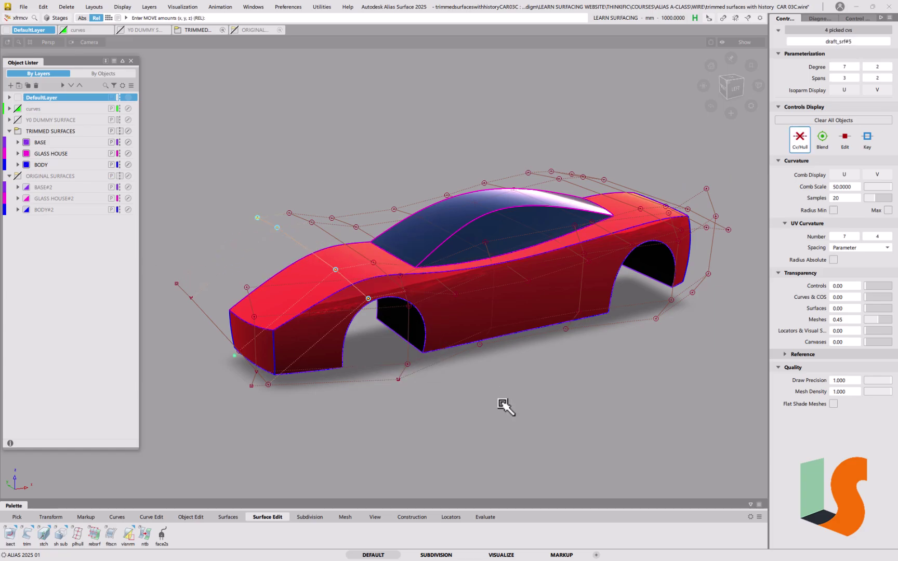
{"action": "mouse_move", "coordinate": [542, 377]}
{"action": "left_mouse_down"}
{"action": "mouse_move", "coordinate": [527, 366]}
{"action": "mouse_move", "coordinate": [530, 385]}
{"action": "left_mouse_up"}
{"action": "right_click_drag", "start_coordinate": [531, 388], "coordinate": [522, 379]}
Step: Adjust the height of the next hood CV row in Z, raising it about 30 and lowering it about 20
{"action": "left_click", "coordinate": [323, 232]}
{"action": "right_click_drag", "start_coordinate": [314, 152], "coordinate": [314, 137]}
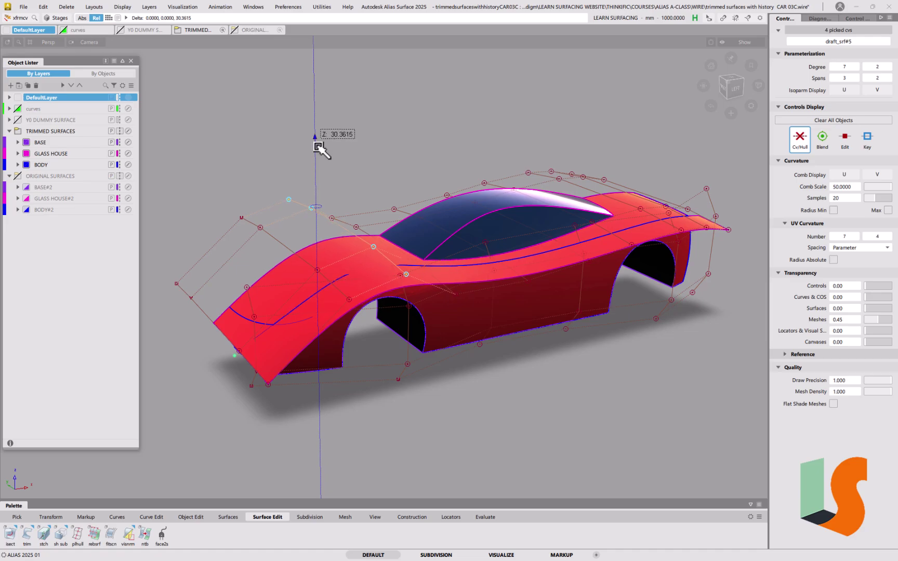
{"action": "left_click_drag", "start_coordinate": [421, 287], "coordinate": [392, 254], "text": "alt+shift"}
{"action": "right_click_drag", "start_coordinate": [379, 154], "coordinate": [381, 151]}
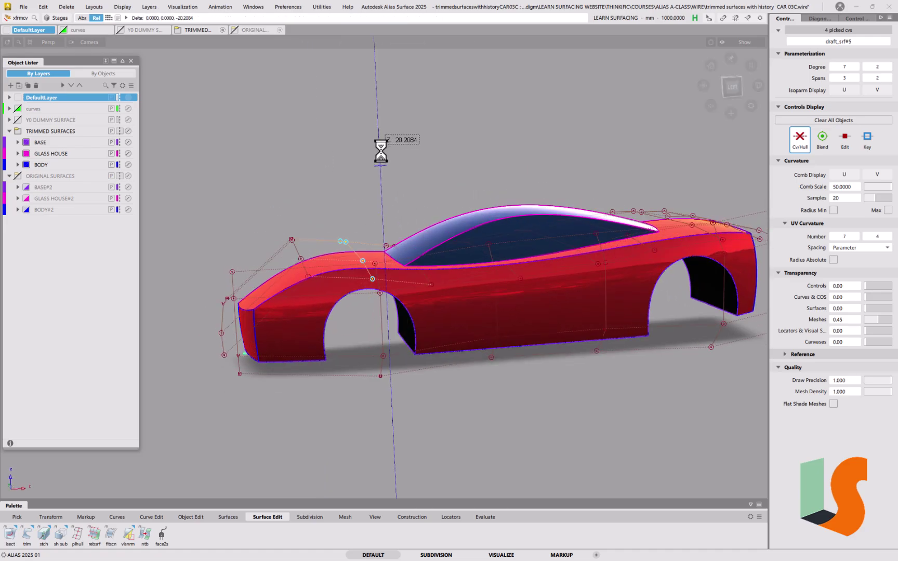
Step: Adjust the height of the front hood CV row in Z, and clear the CV selection
{"action": "left_click", "coordinate": [296, 252]}
{"action": "key", "text": "space"}
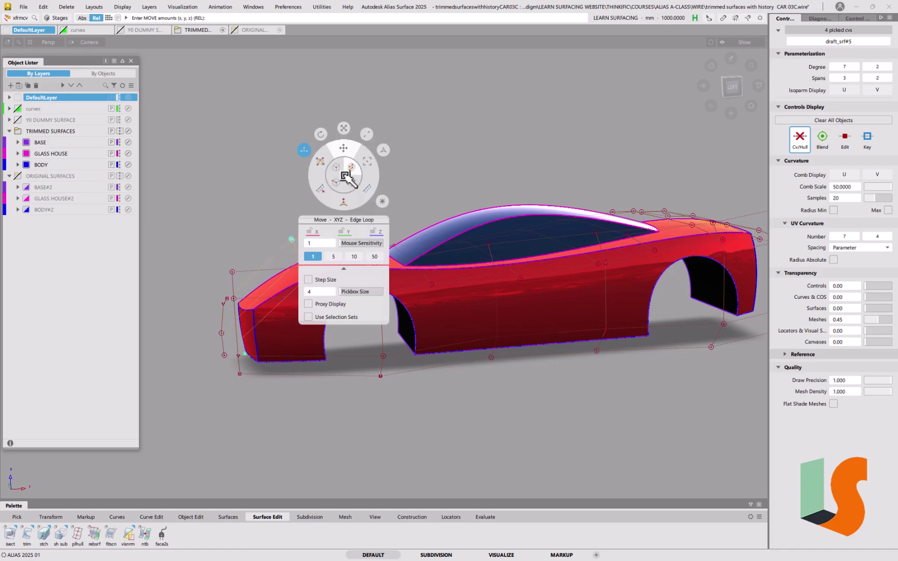
{"action": "right_click_drag", "start_coordinate": [341, 169], "coordinate": [327, 184]}
{"action": "left_click_drag", "start_coordinate": [327, 184], "coordinate": [399, 282], "text": "alt+shift"}
{"action": "left_click", "coordinate": [498, 378]}
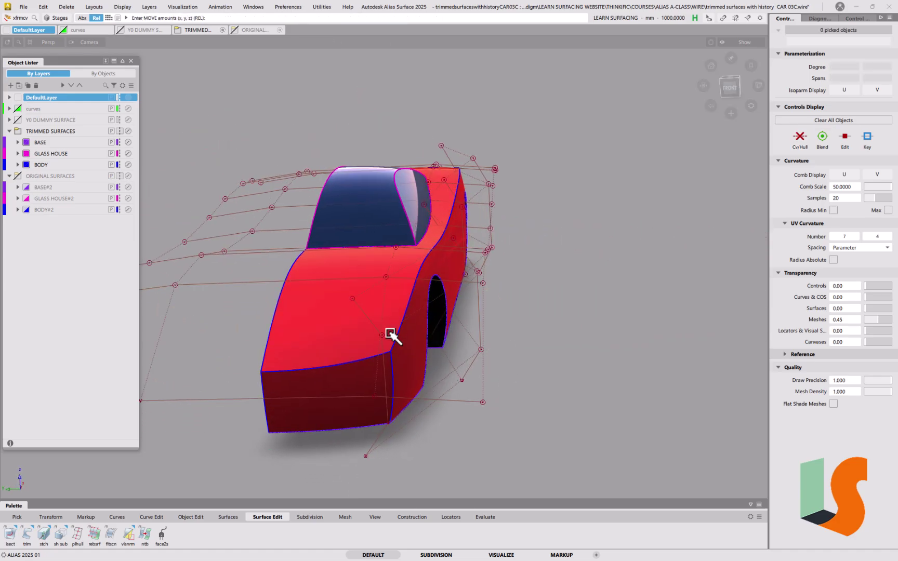
Step: Hide the model's curves, edges and CVs so that only the shaded car surfaces are displayed
{"action": "left_click_drag", "start_coordinate": [445, 260], "coordinate": [454, 200], "text": "alt+shift"}
{"action": "left_click_drag", "start_coordinate": [439, 243], "coordinate": [472, 271], "text": "alt+shift"}
{"action": "scroll", "coordinate": [470, 266], "scroll_direction": "down", "scroll_amount": 2}
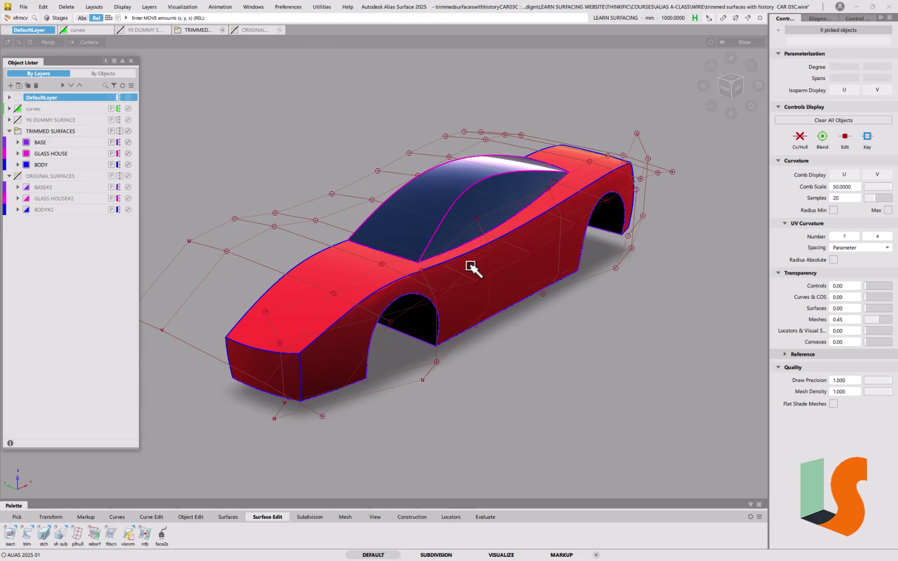
{"action": "key", "text": "alt+m"}
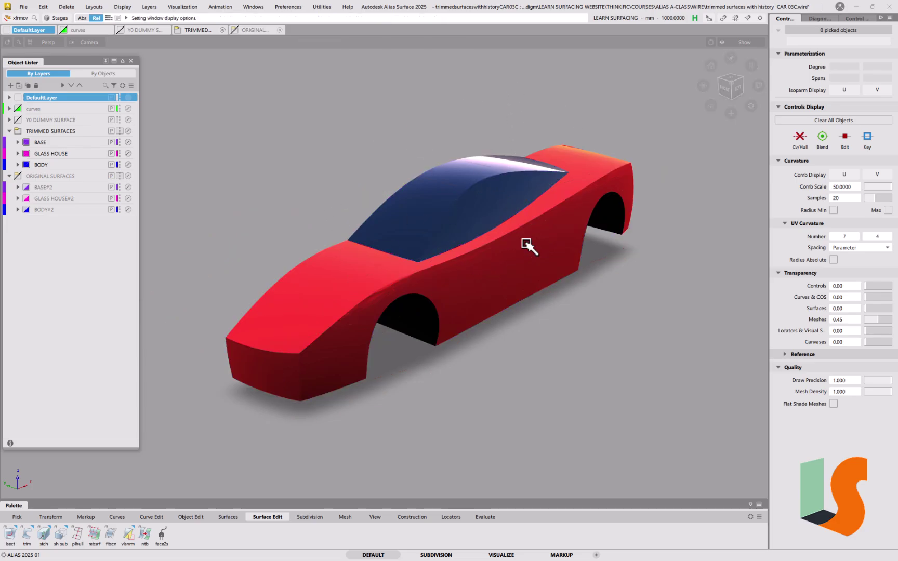
Step: Turn on symmetry for the BASE, GLASS HOUSE and BODY layers to display the complete car
{"action": "left_click", "coordinate": [118, 142]}
{"action": "left_click", "coordinate": [119, 153]}
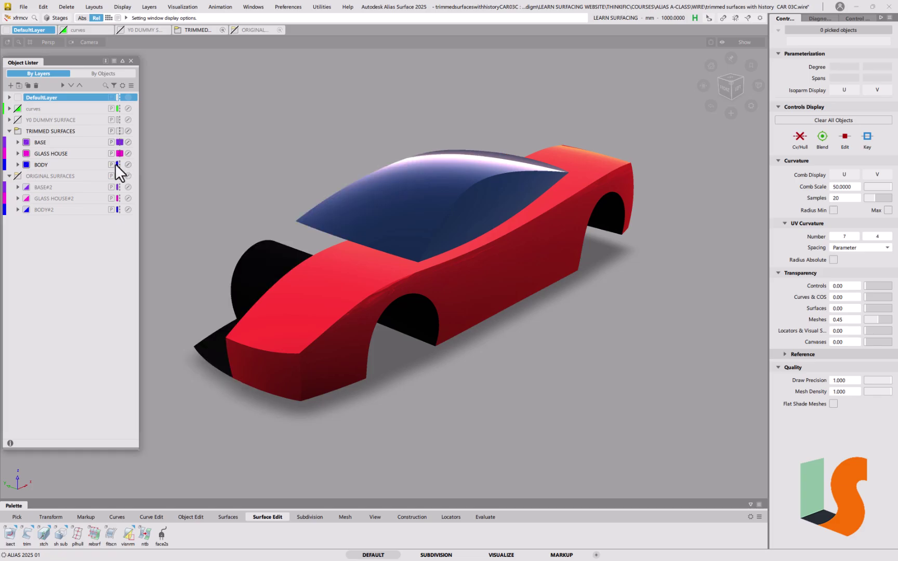
{"action": "left_click", "coordinate": [114, 164]}
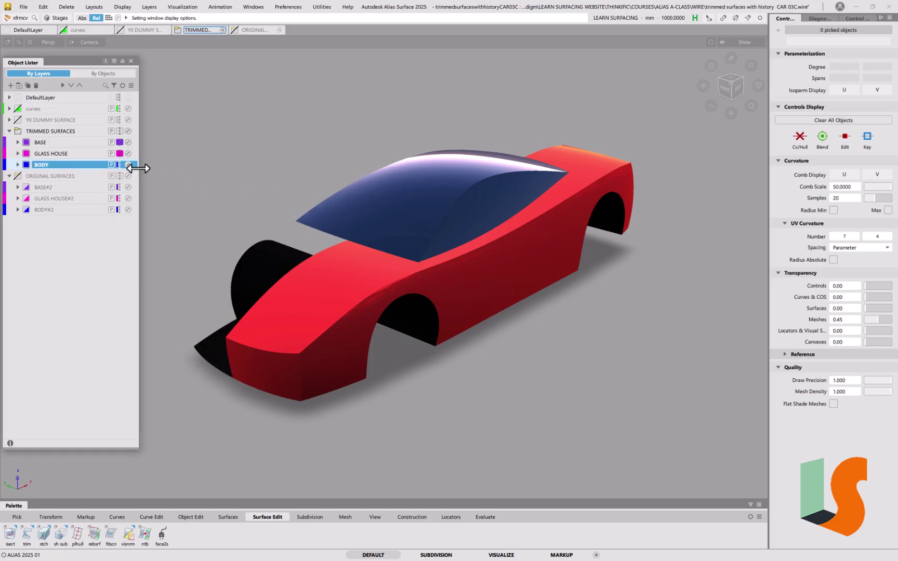
{"action": "left_click_drag", "start_coordinate": [210, 165], "coordinate": [474, 211], "text": "alt+shift"}
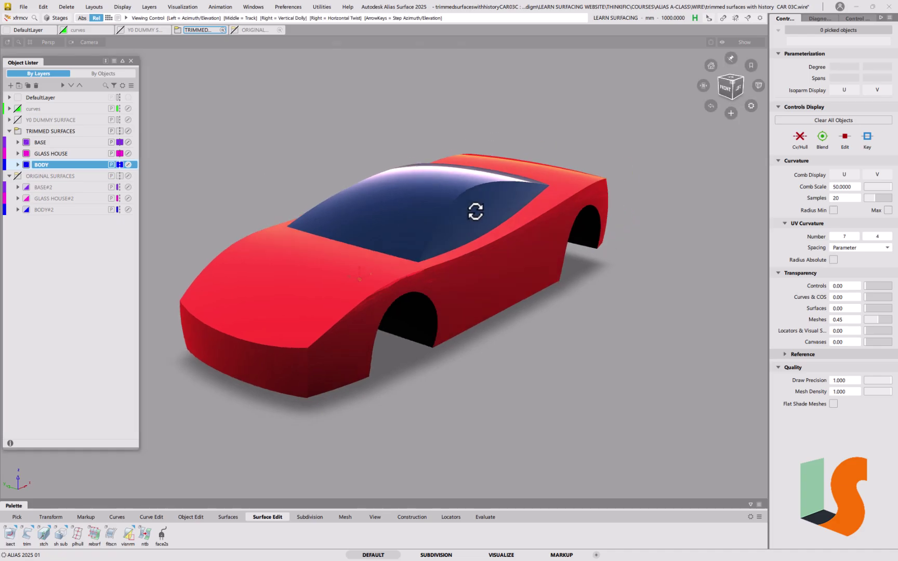